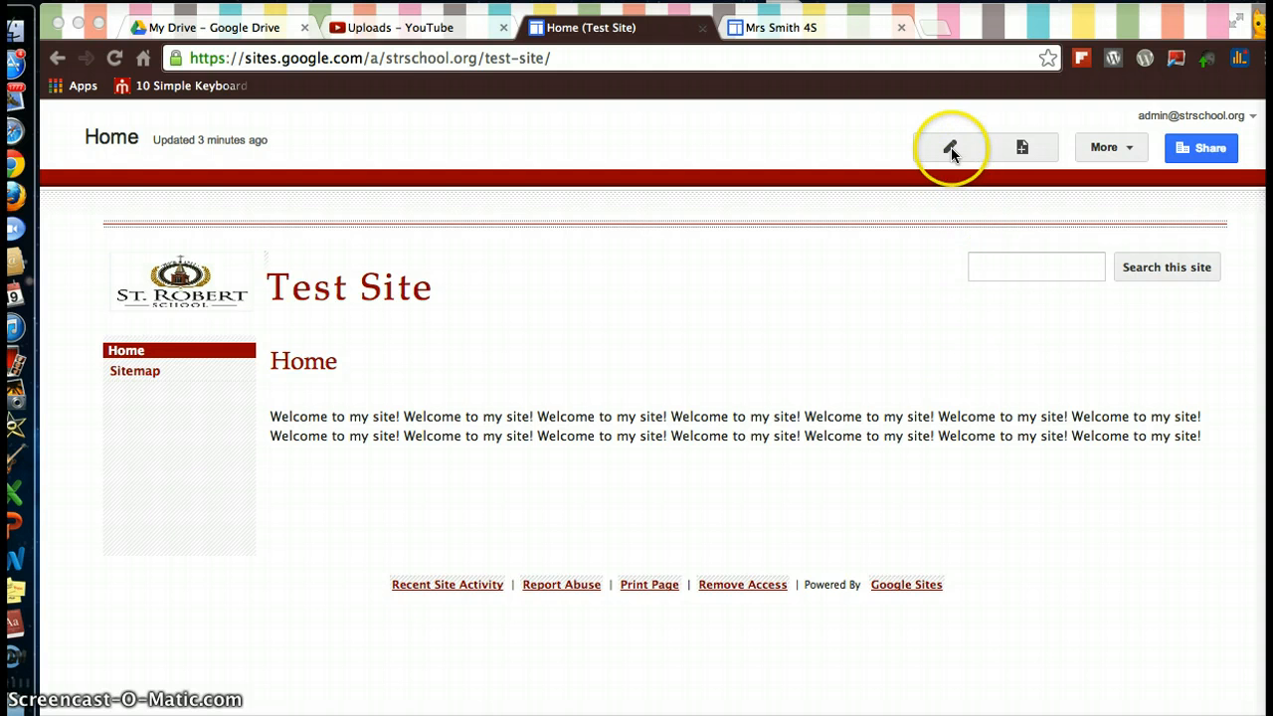
click(930, 250)
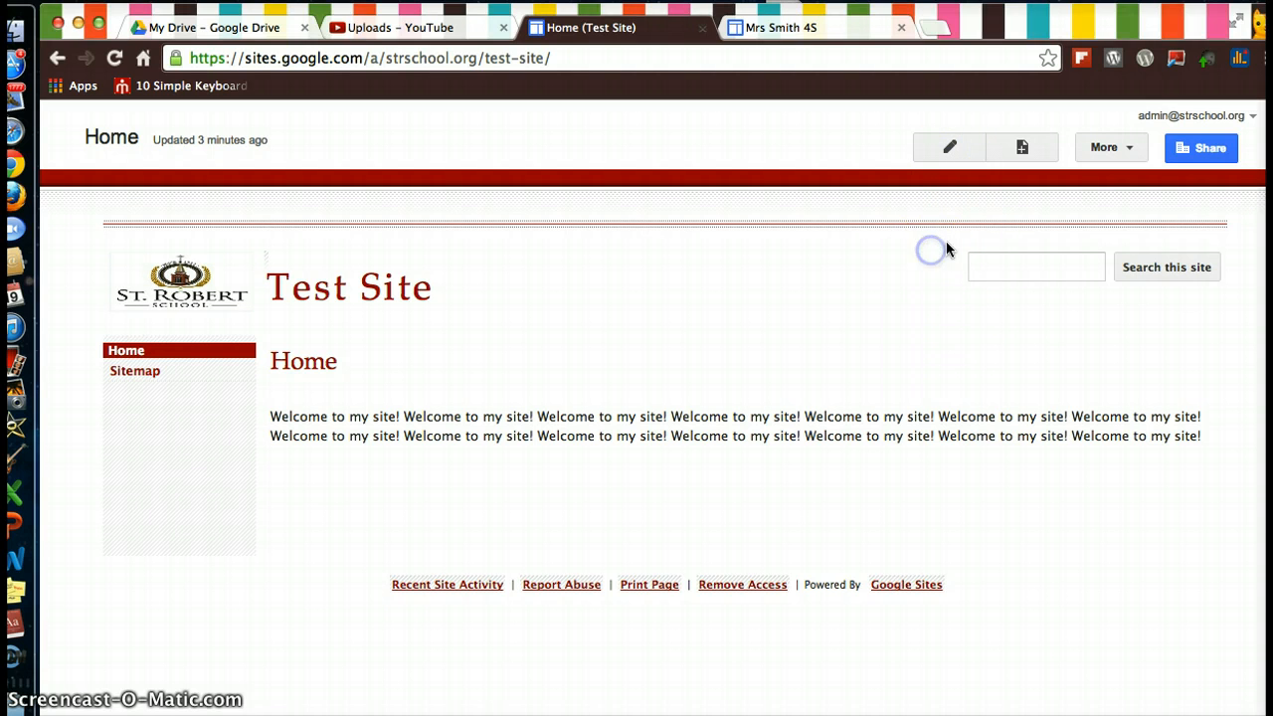
click(954, 152)
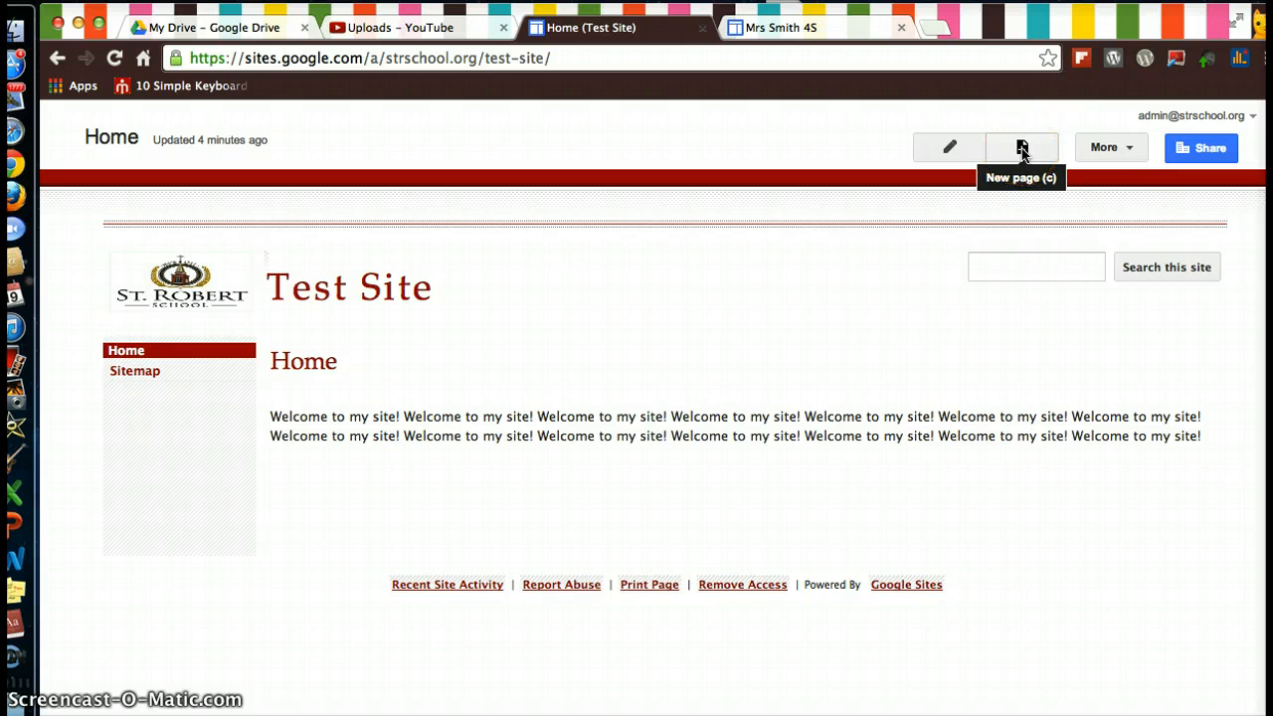
click(1129, 150)
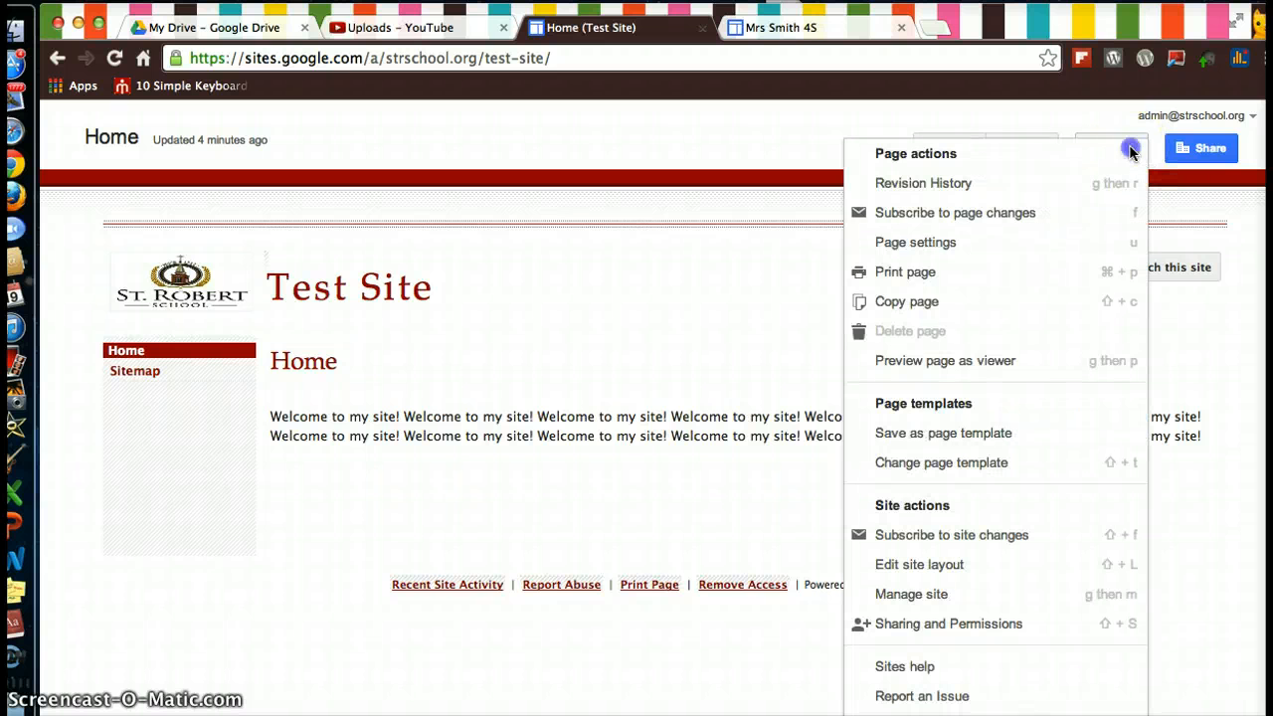
click(1123, 144)
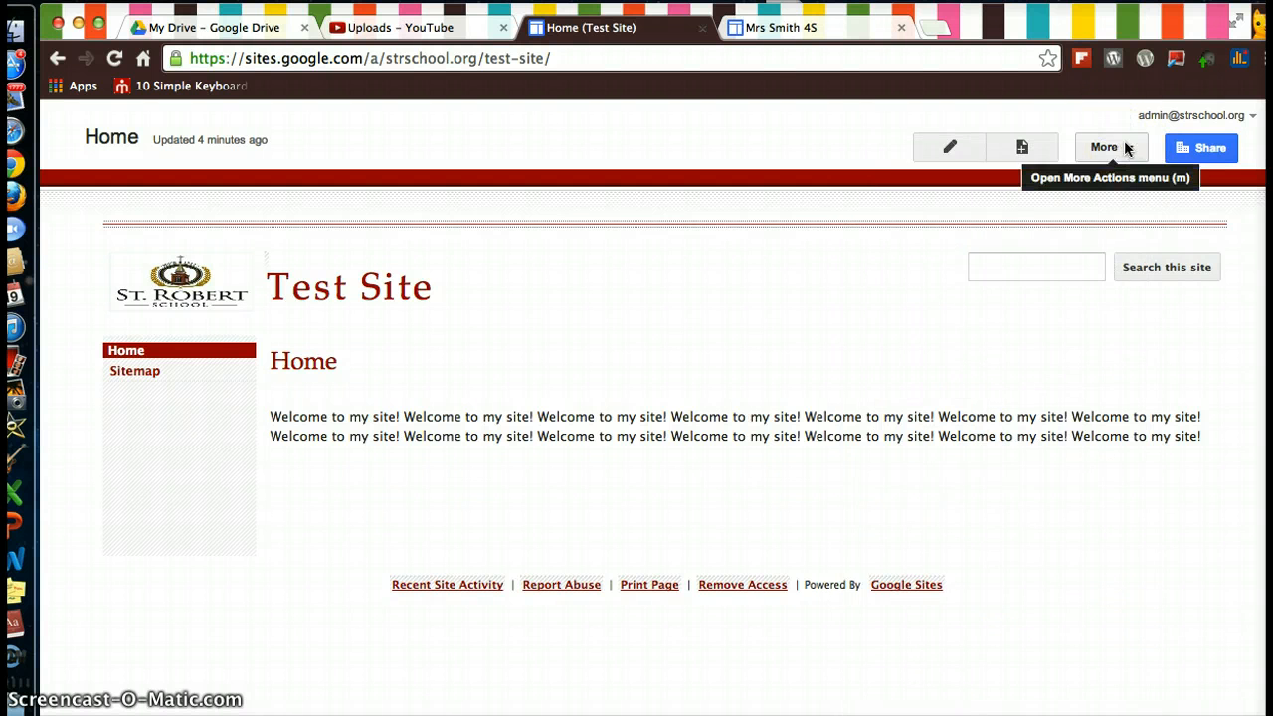
click(952, 151)
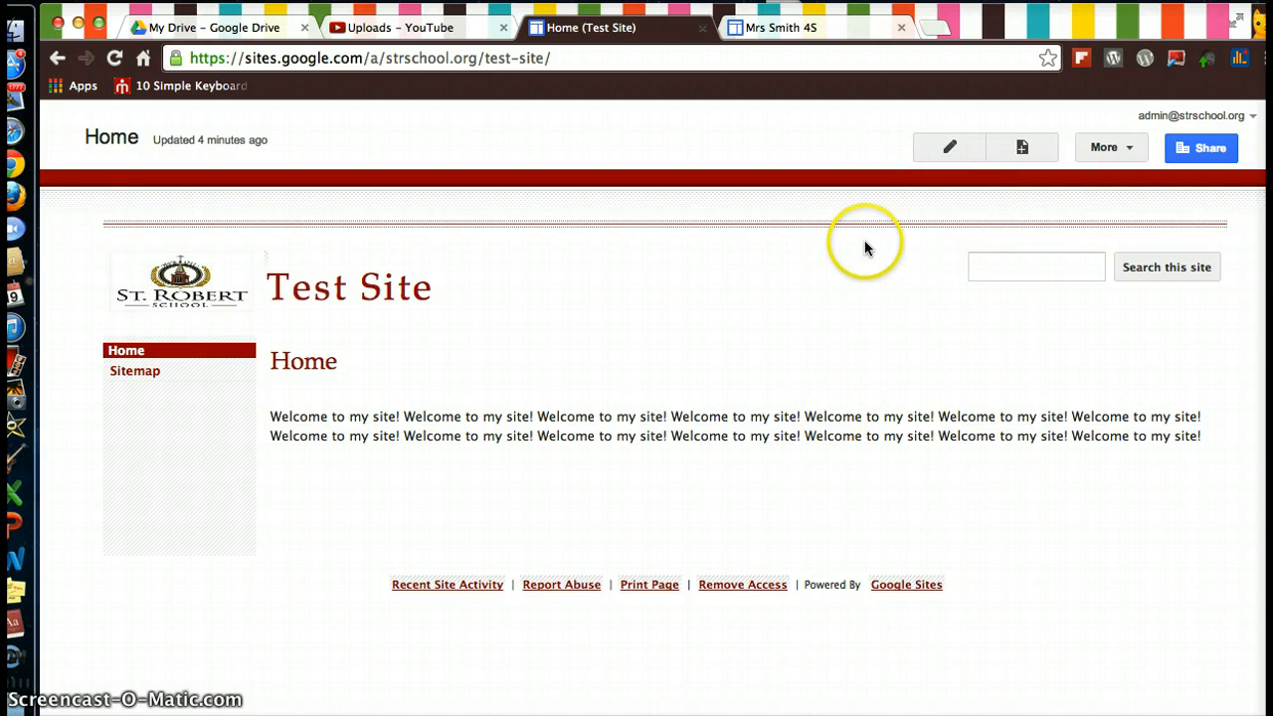
click(848, 362)
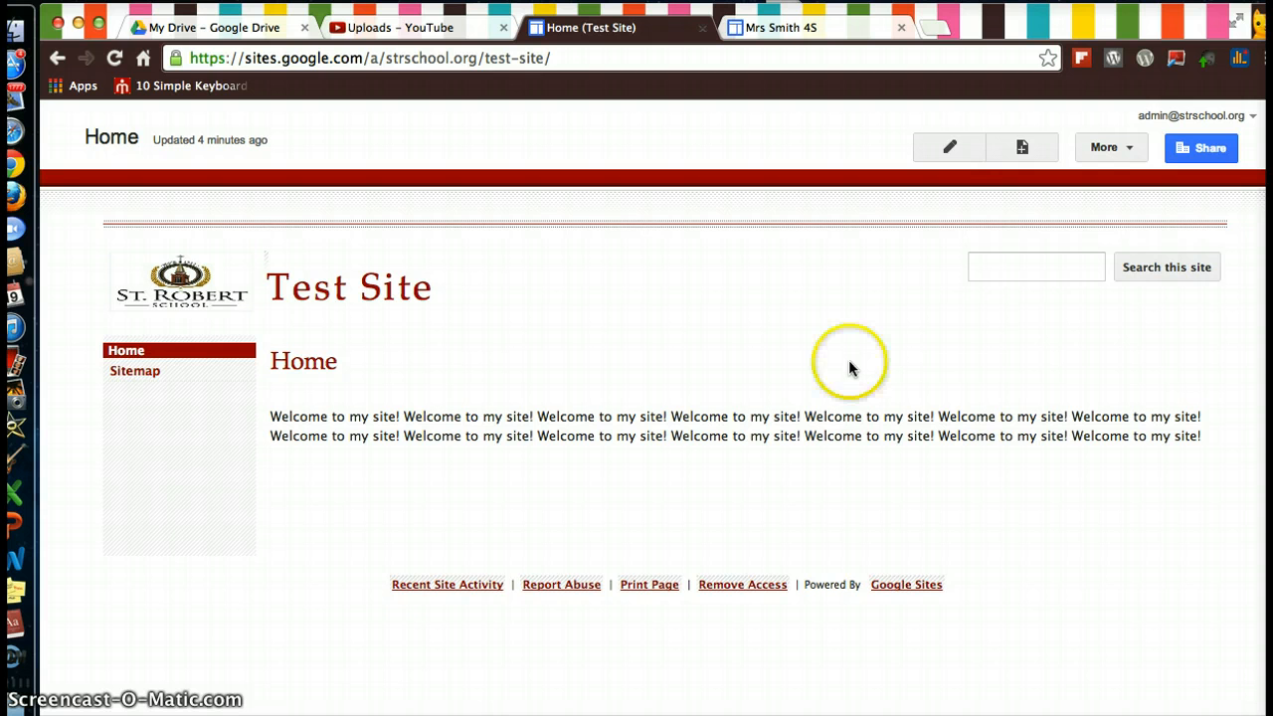
Open the Home page for editing
click(949, 147)
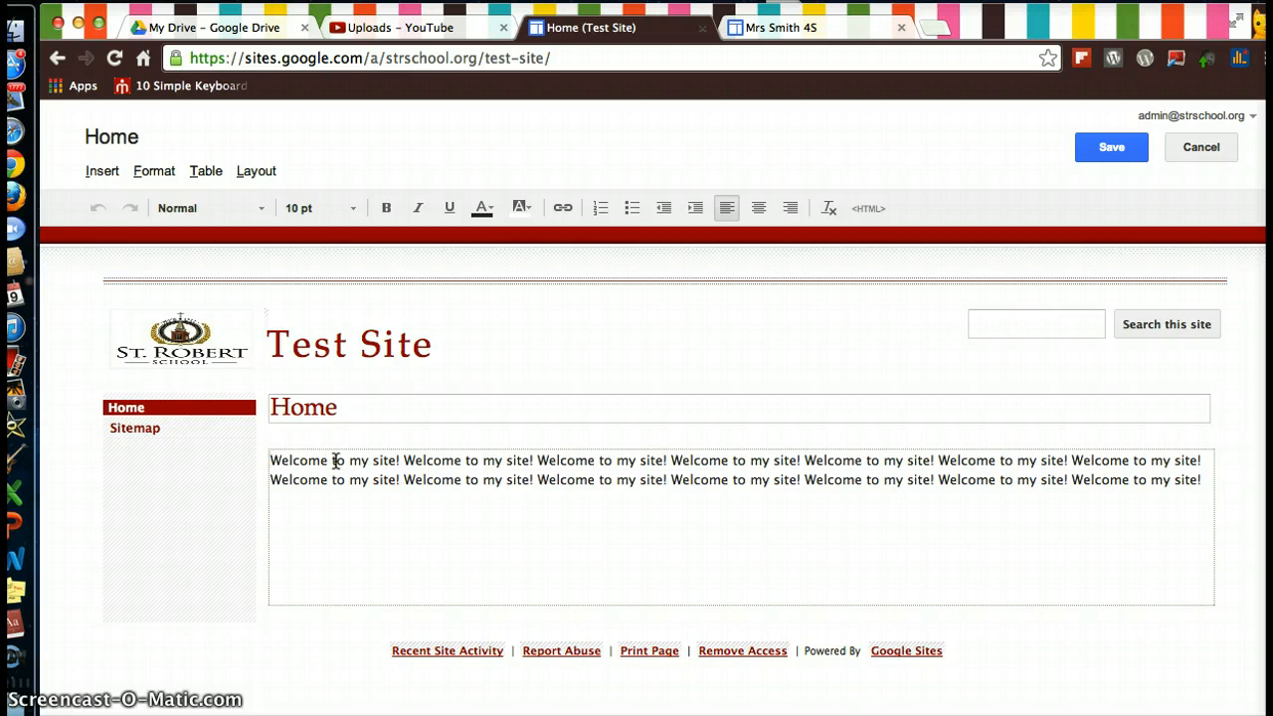
key(Return)
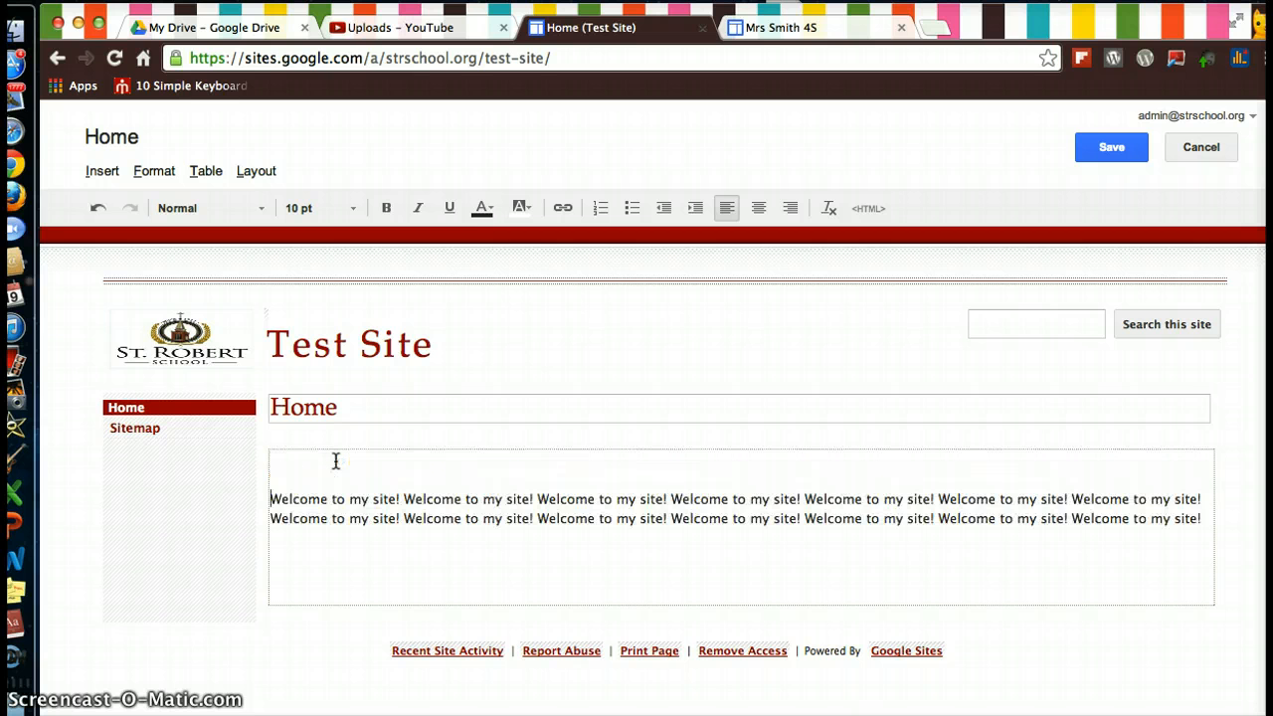
key(Return)
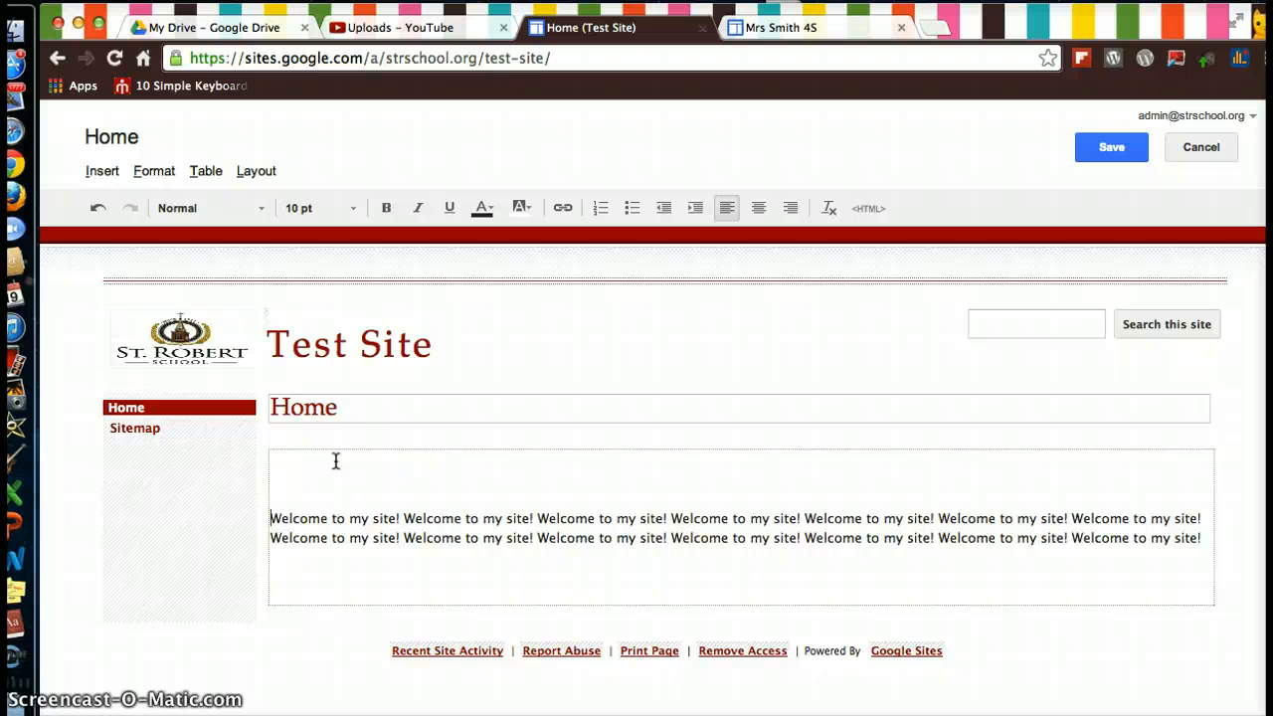
key(BackSpace)
key(BackSpace)
key(BackSpace)
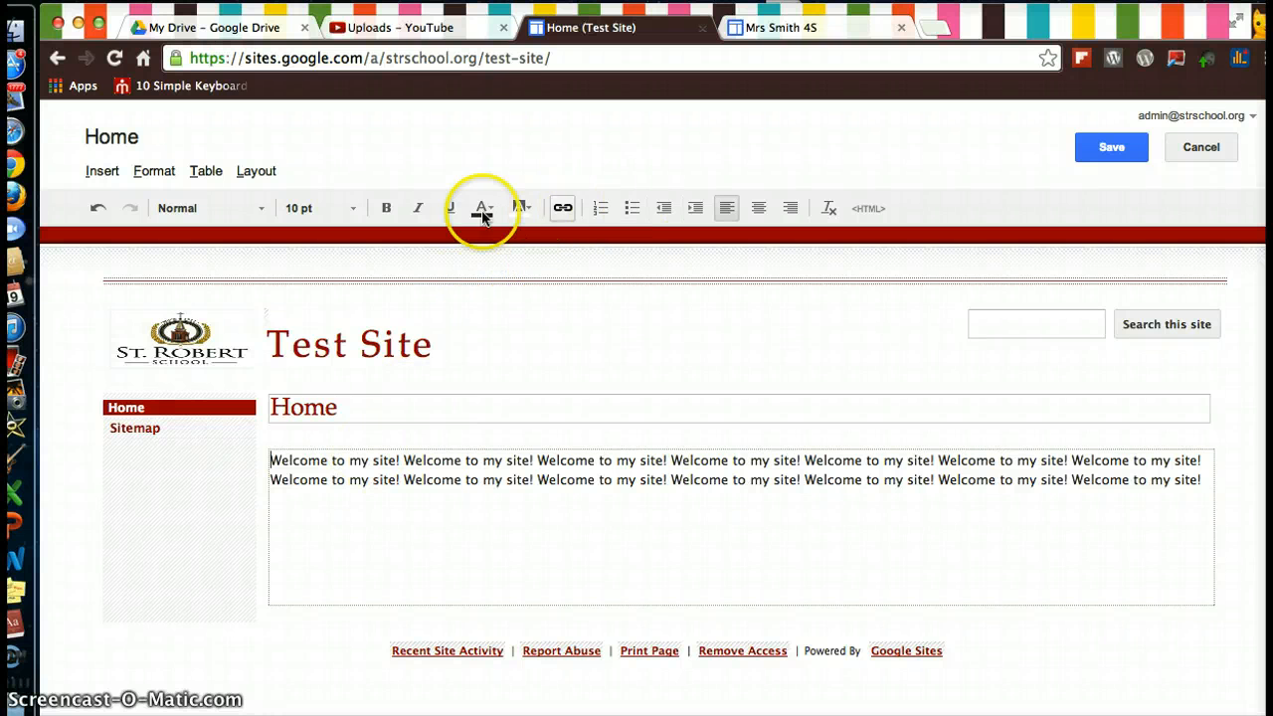
Split the body text after the third "Welcome to my site!", leaving a blank line between the two parts
click(401, 462)
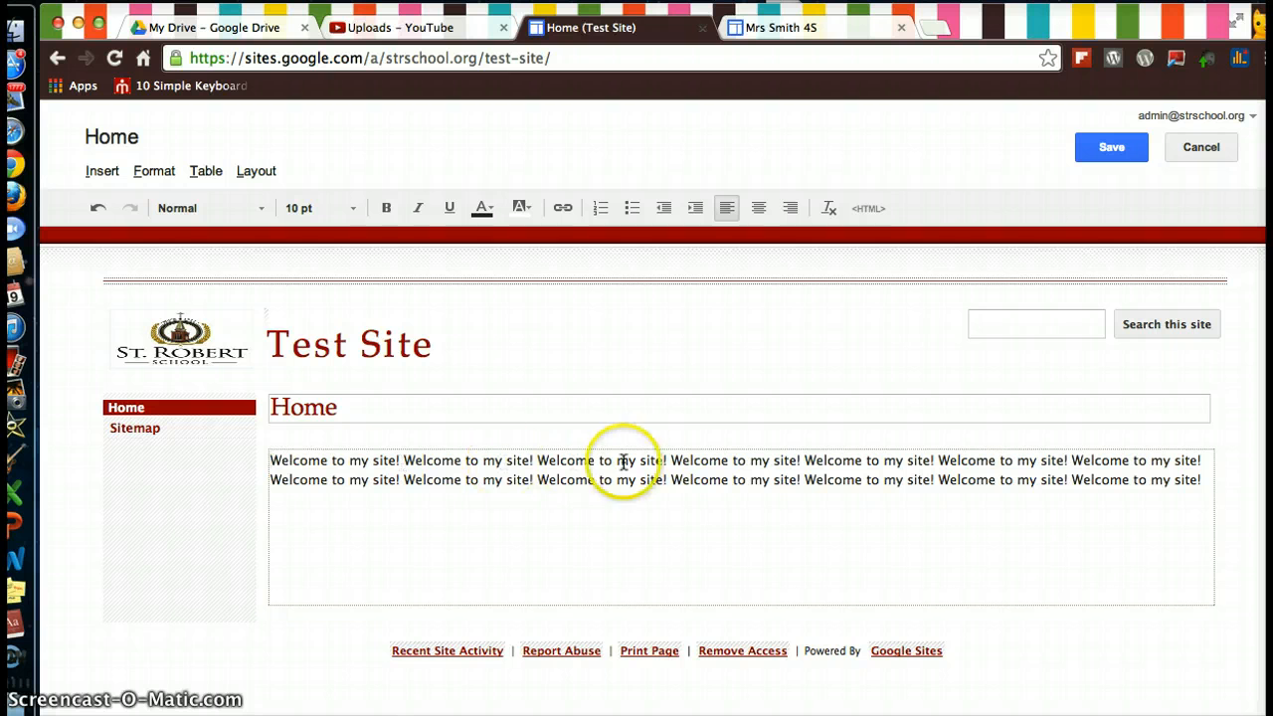
click(669, 460)
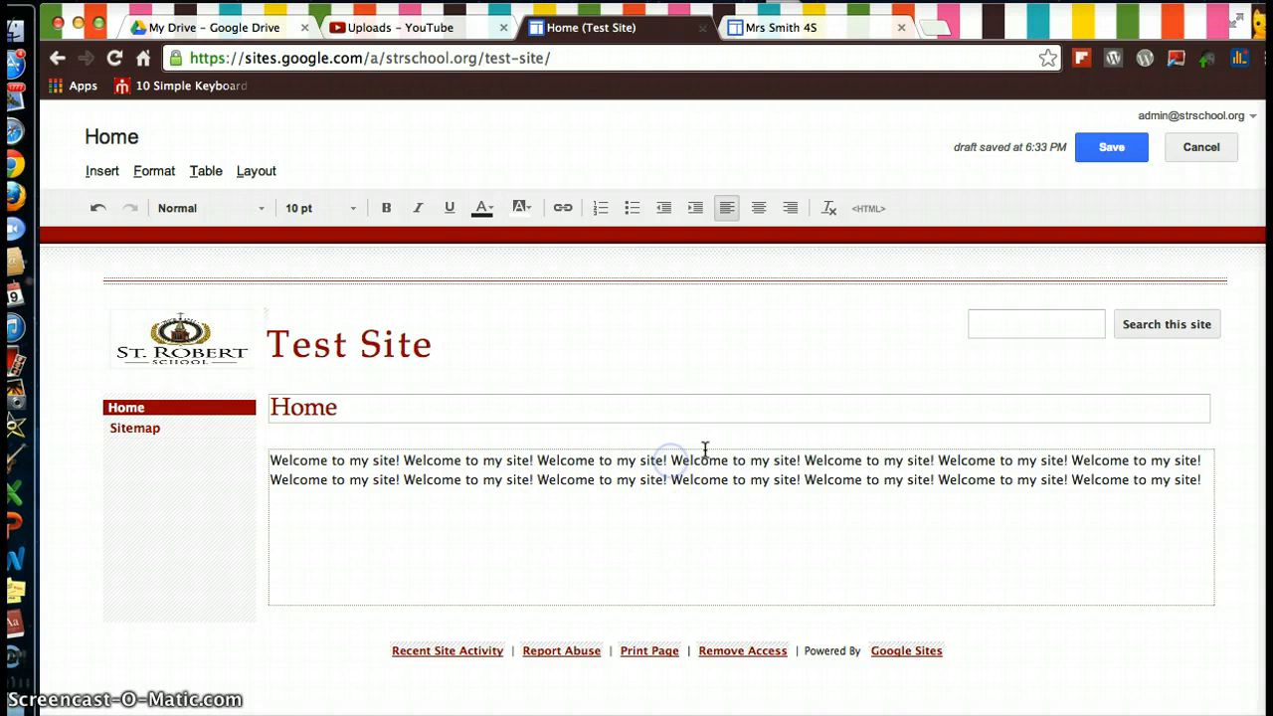
key(Return)
key(Return)
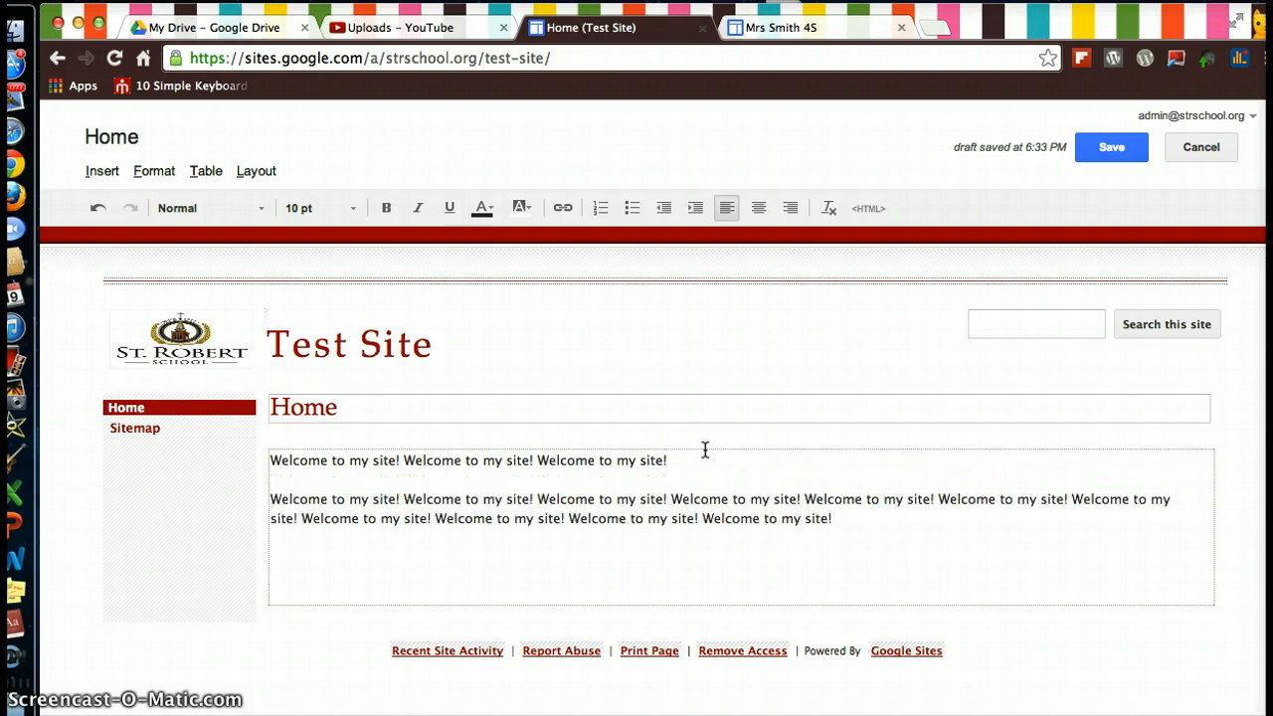
Set the separated first line of body text to Courier New at 16 pt
click(268, 460)
drag(268, 460, 672, 462)
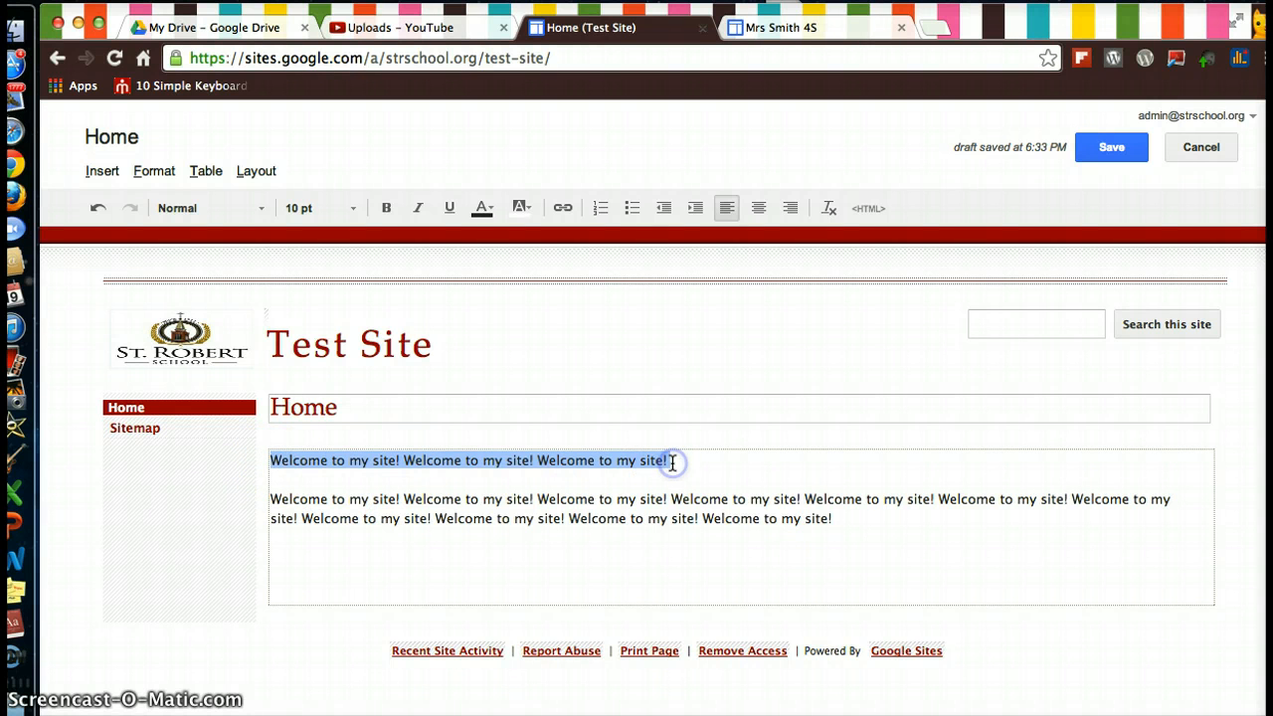
click(263, 209)
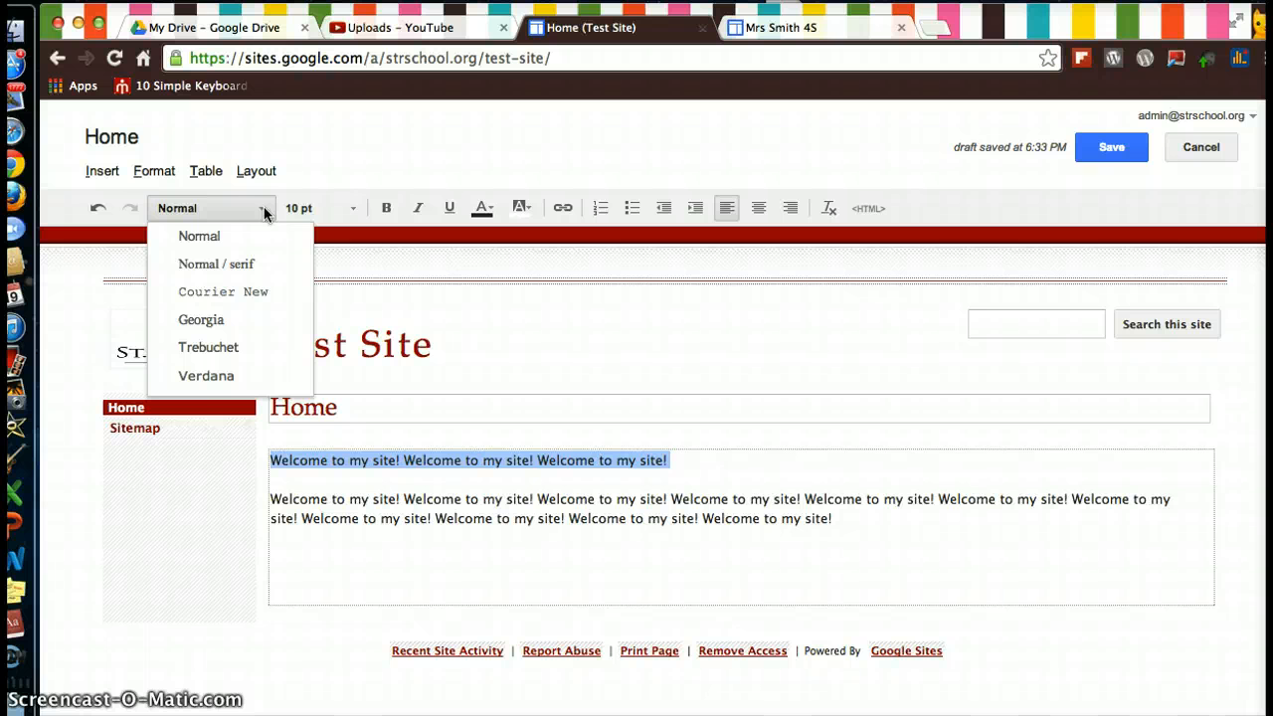
click(227, 292)
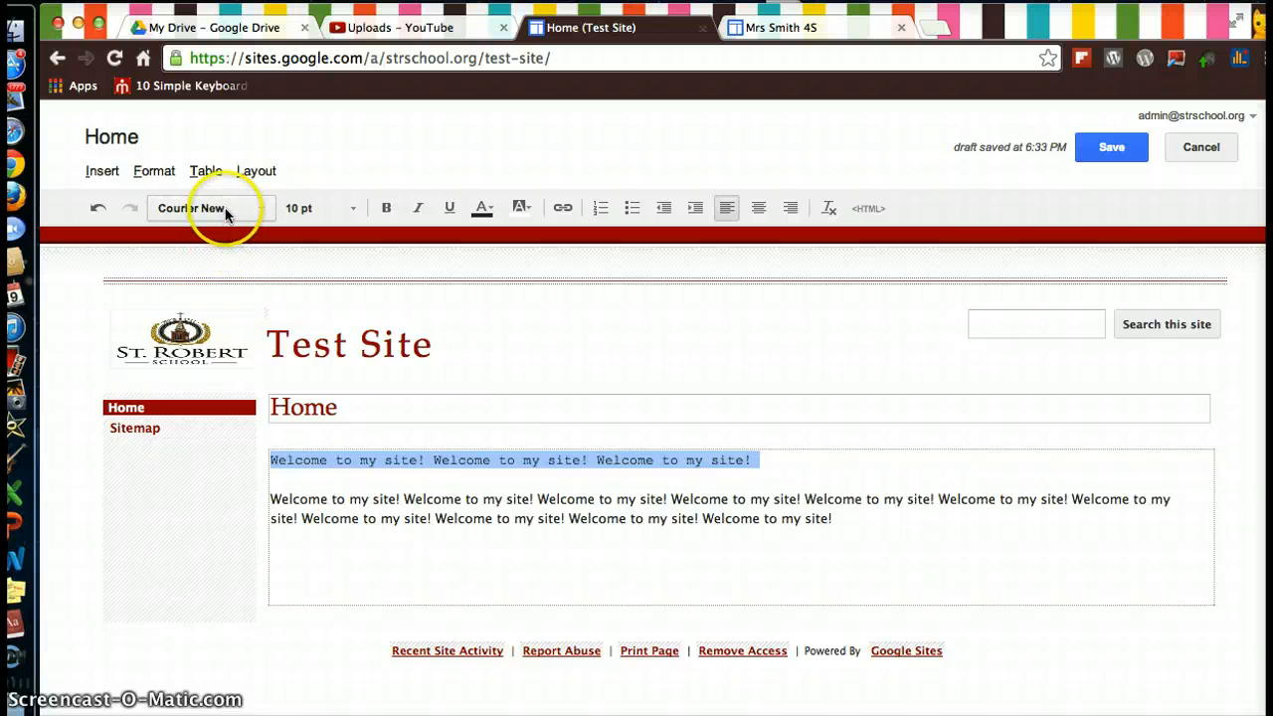
click(260, 209)
click(259, 209)
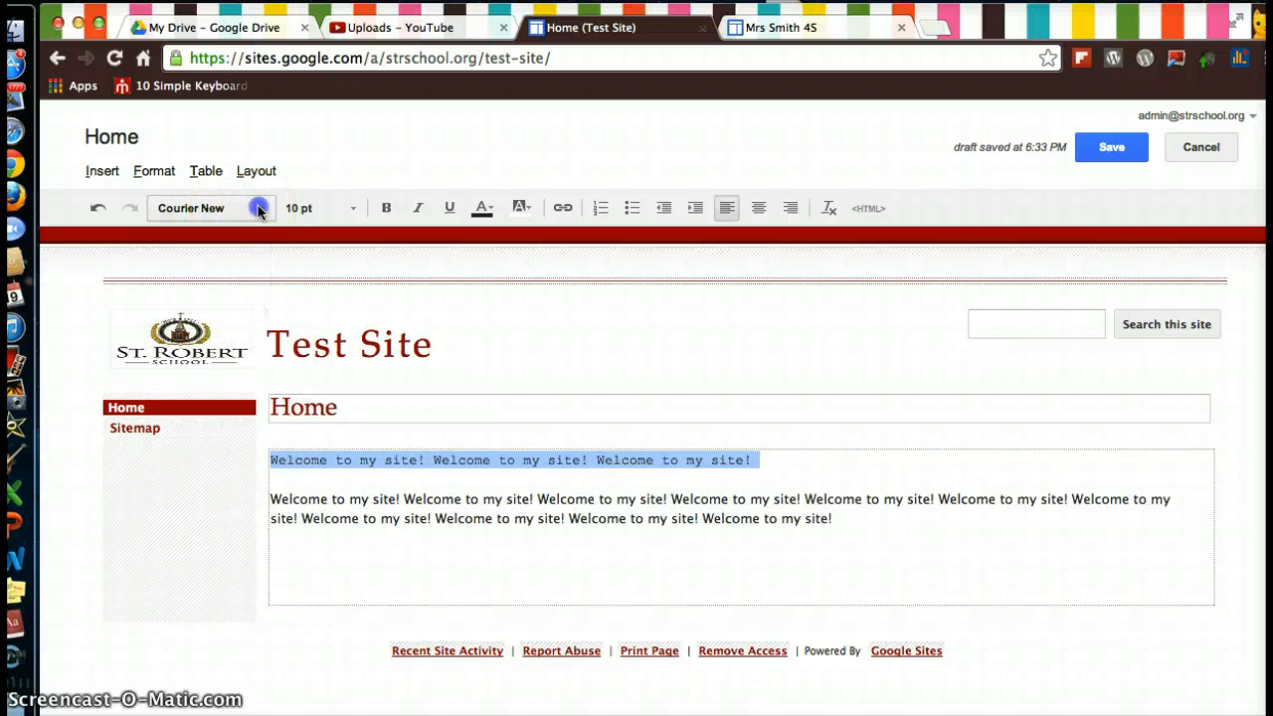
click(350, 209)
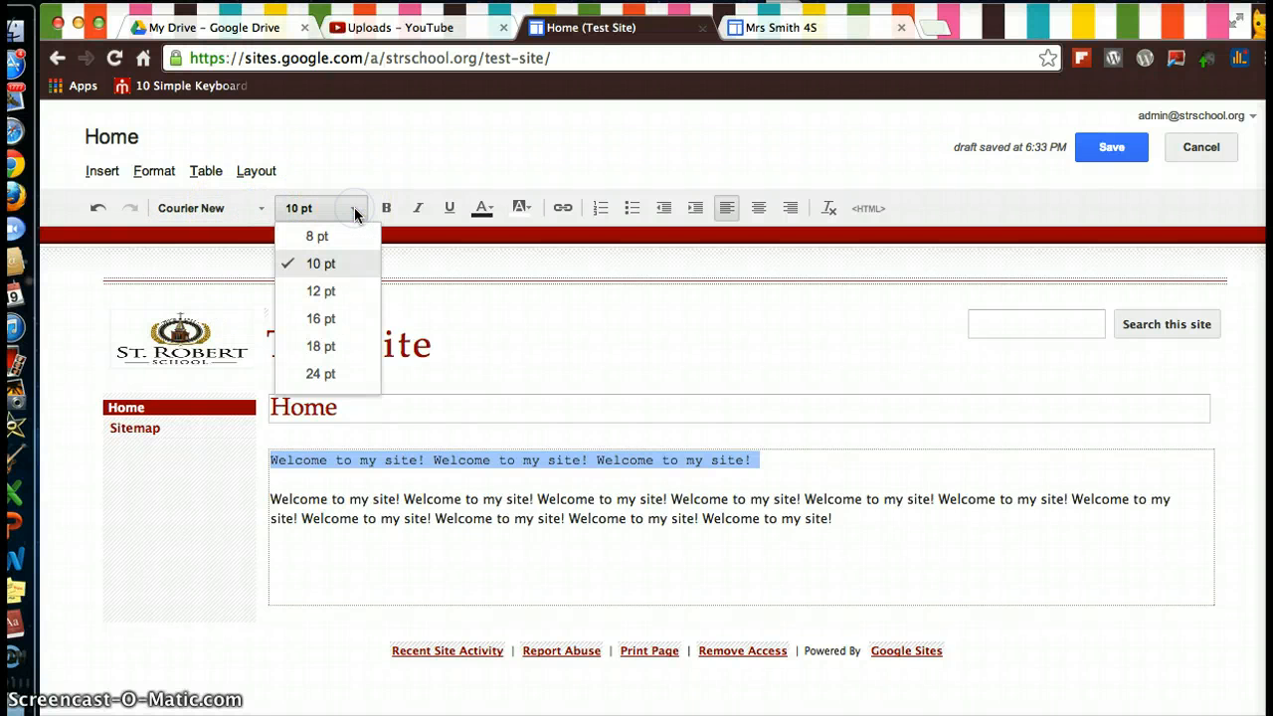
click(337, 318)
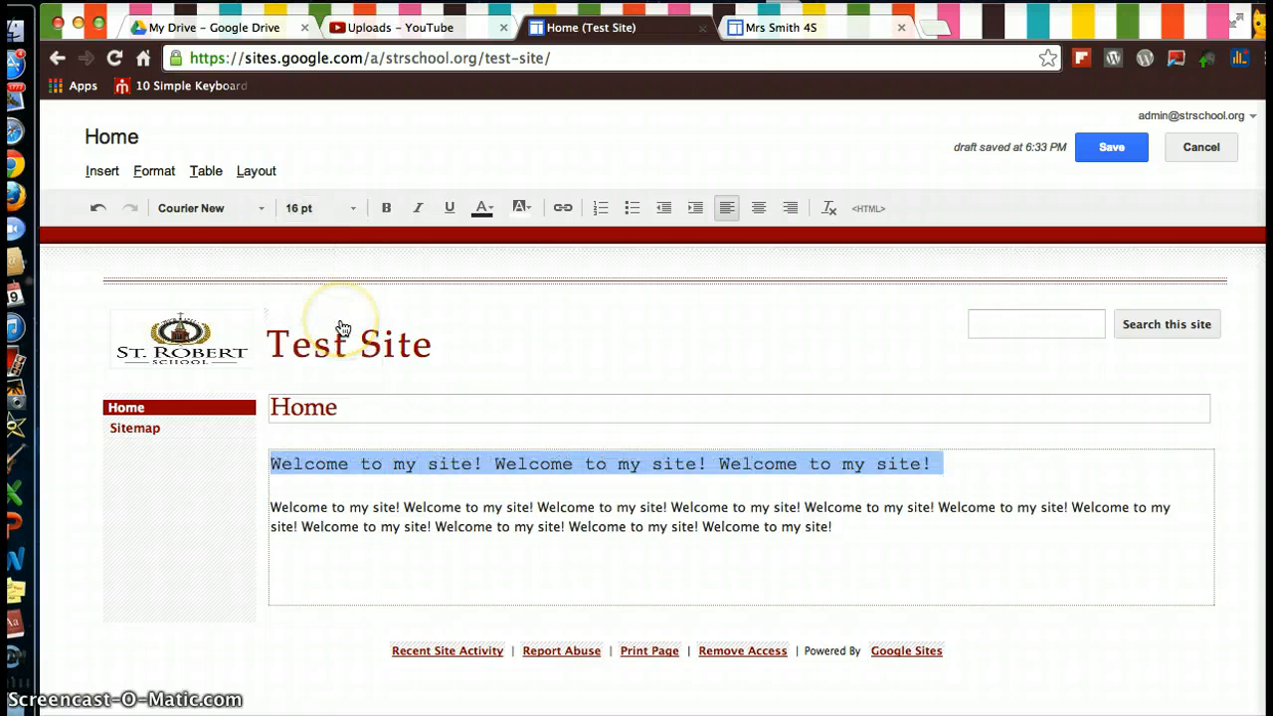
Make the first line of body text bold, italic and underlined
click(387, 210)
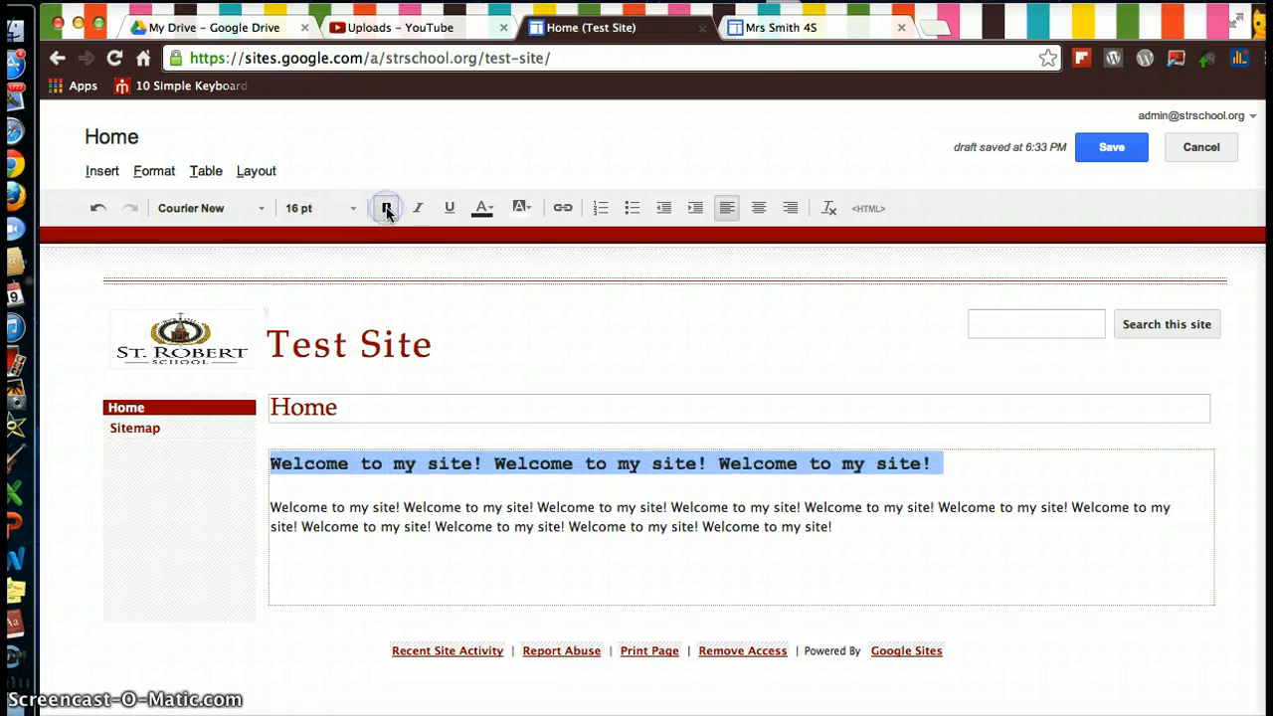
click(417, 209)
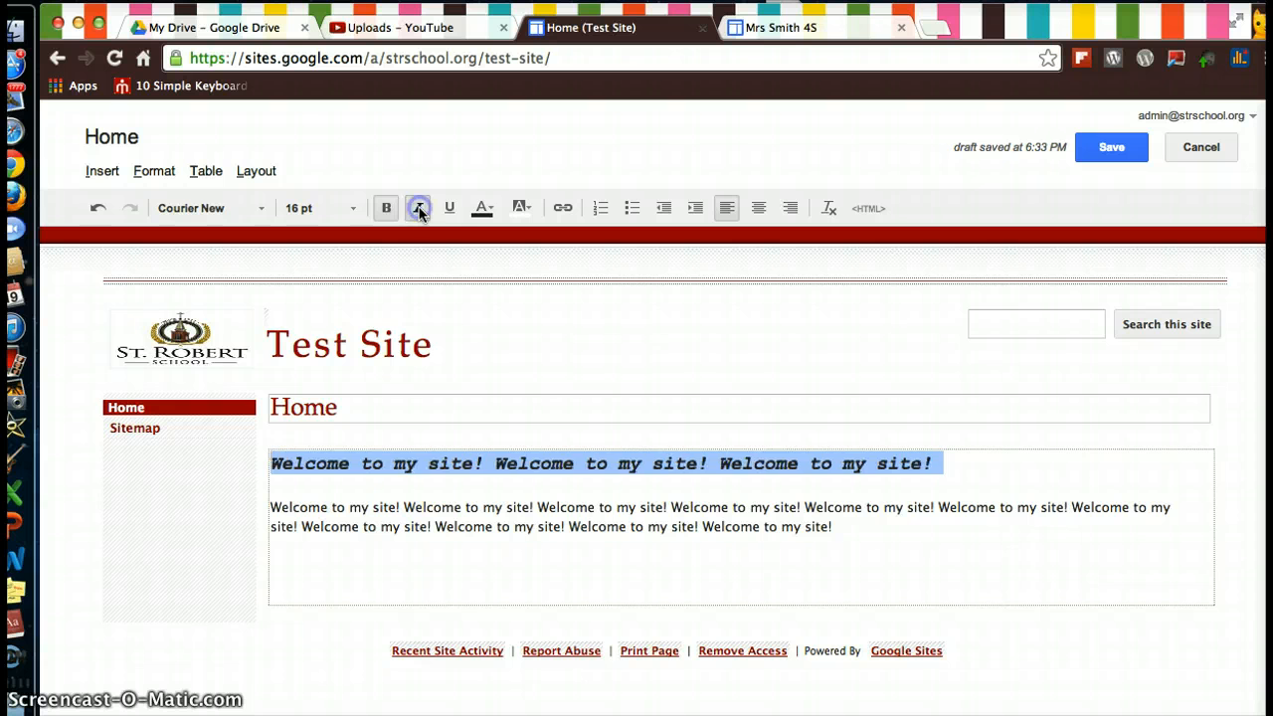
click(448, 208)
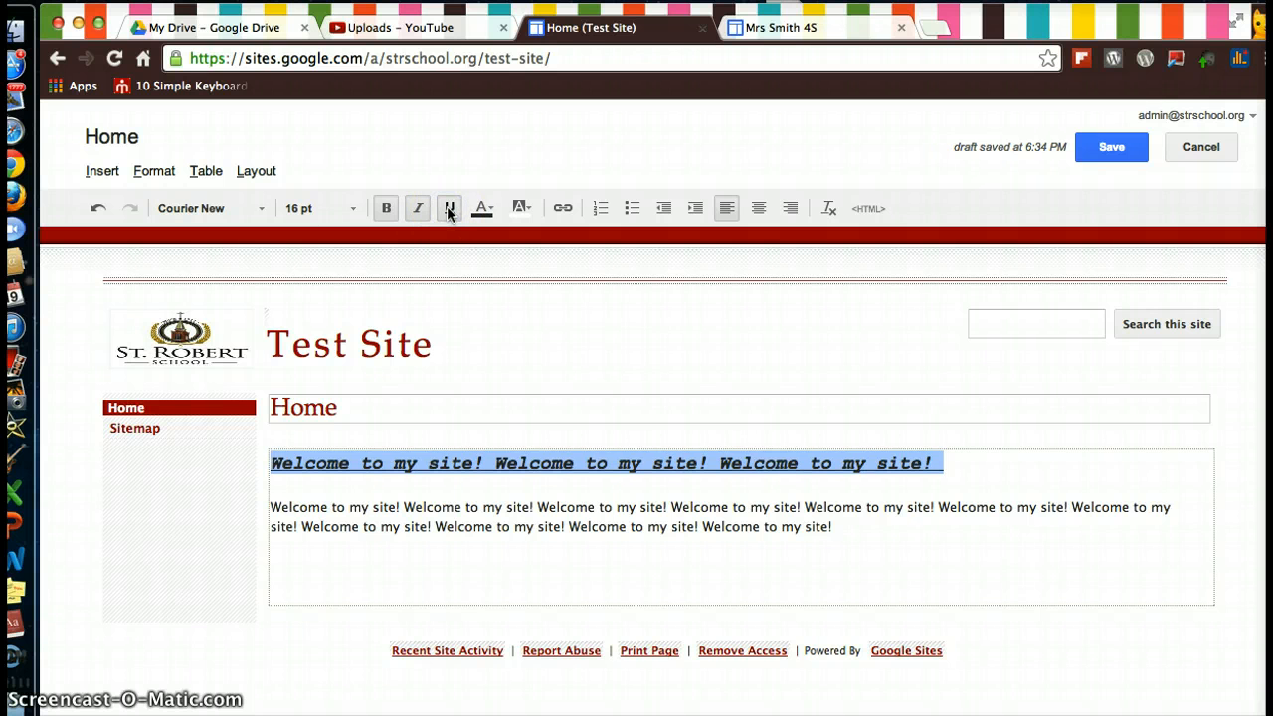
Colour the first line's text dark red and give it a bright yellow highlight
click(484, 210)
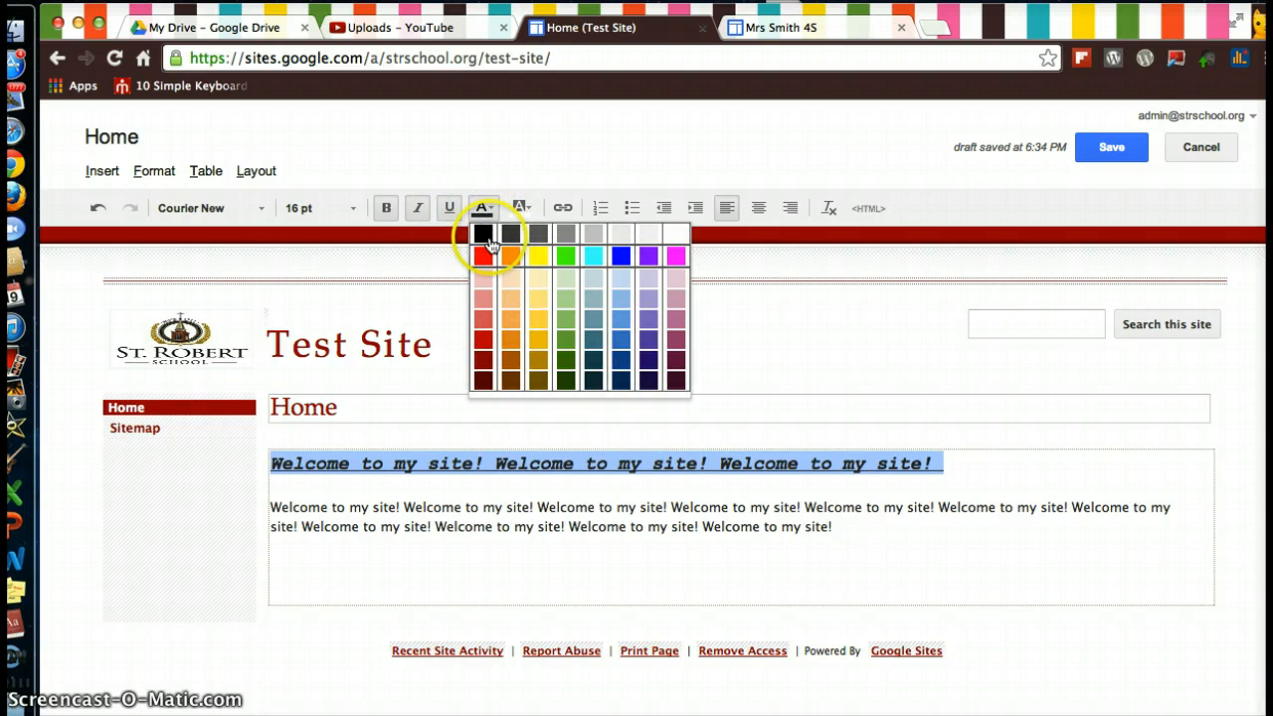
click(484, 339)
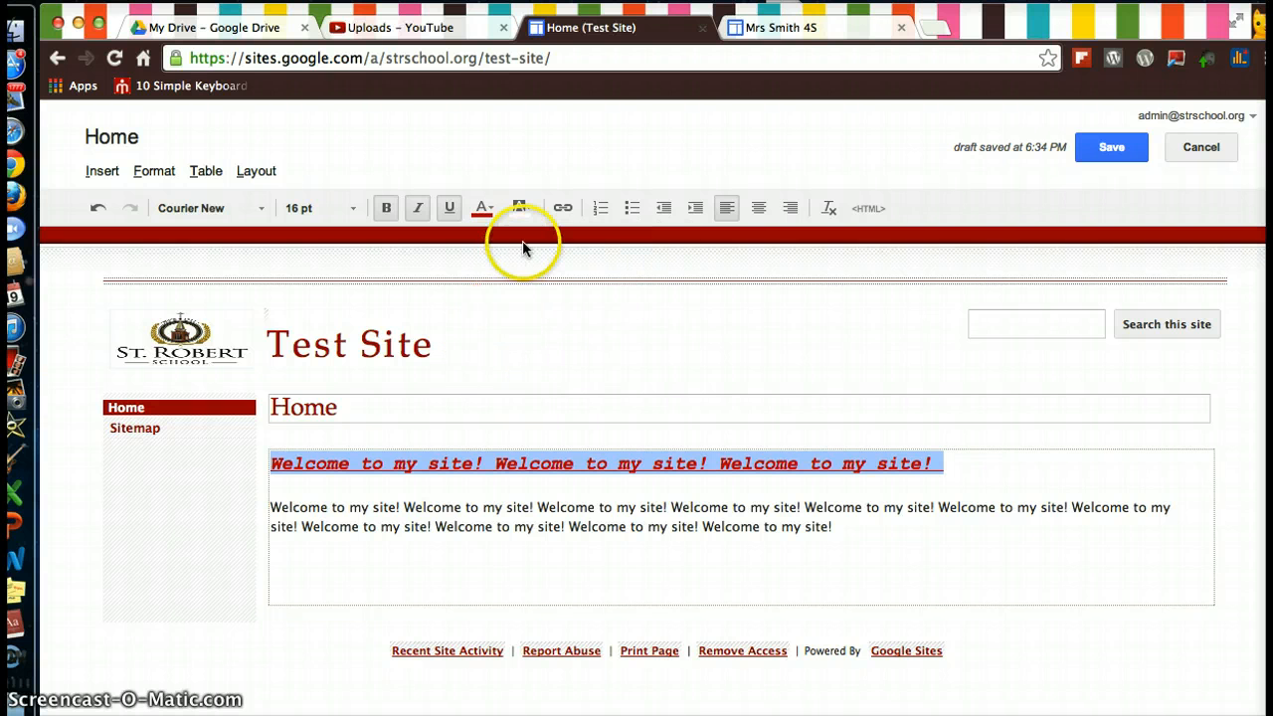
click(529, 210)
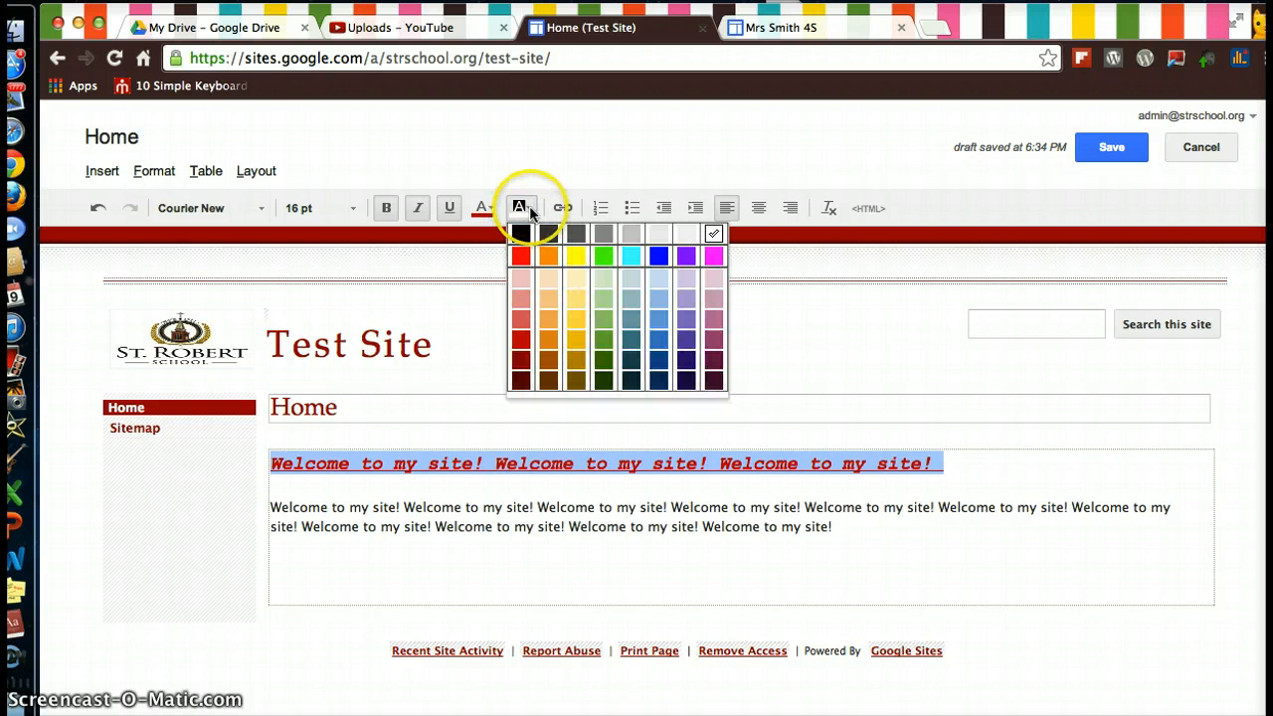
click(576, 258)
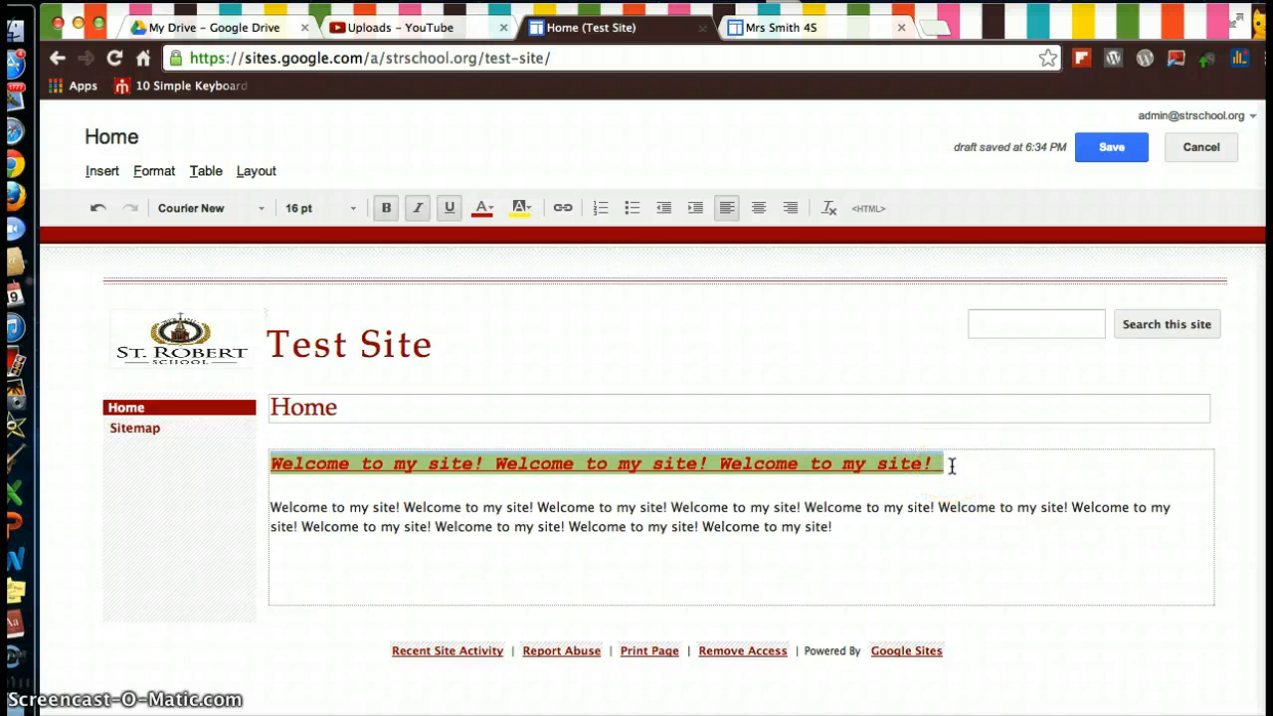
Reapply the yellow highlight to the first line of body text and deselect the line
click(525, 207)
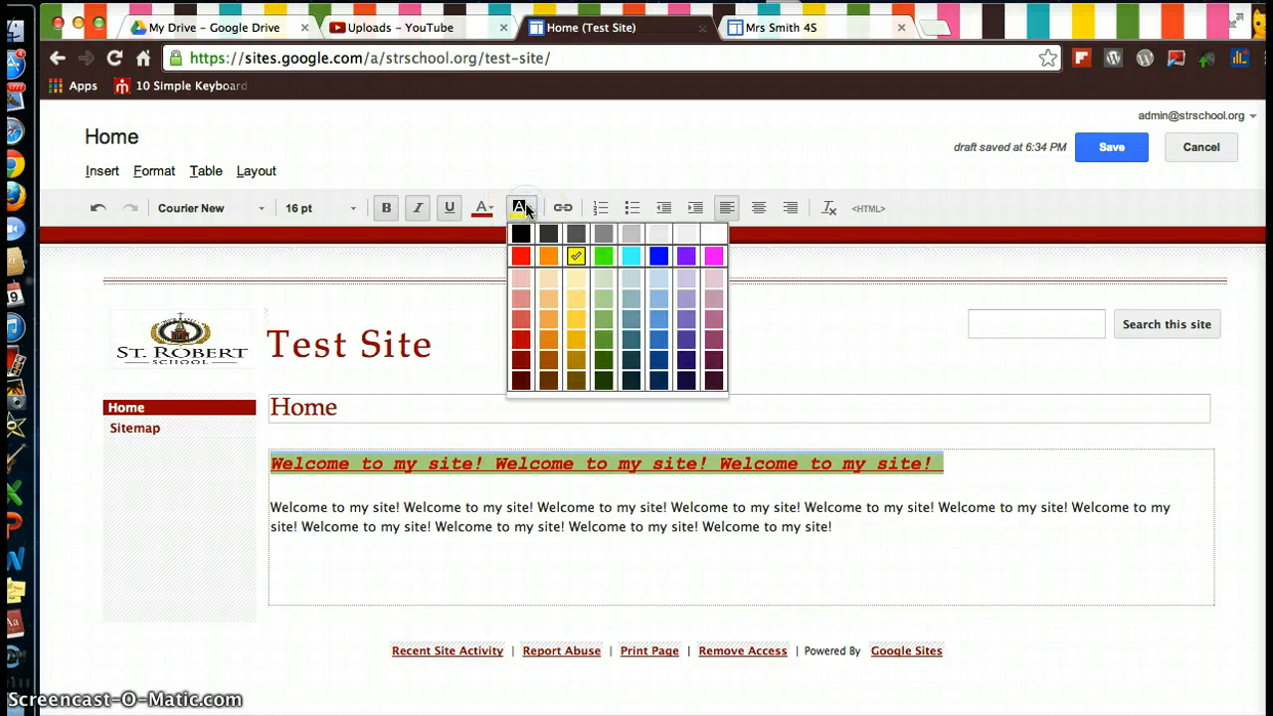
click(580, 260)
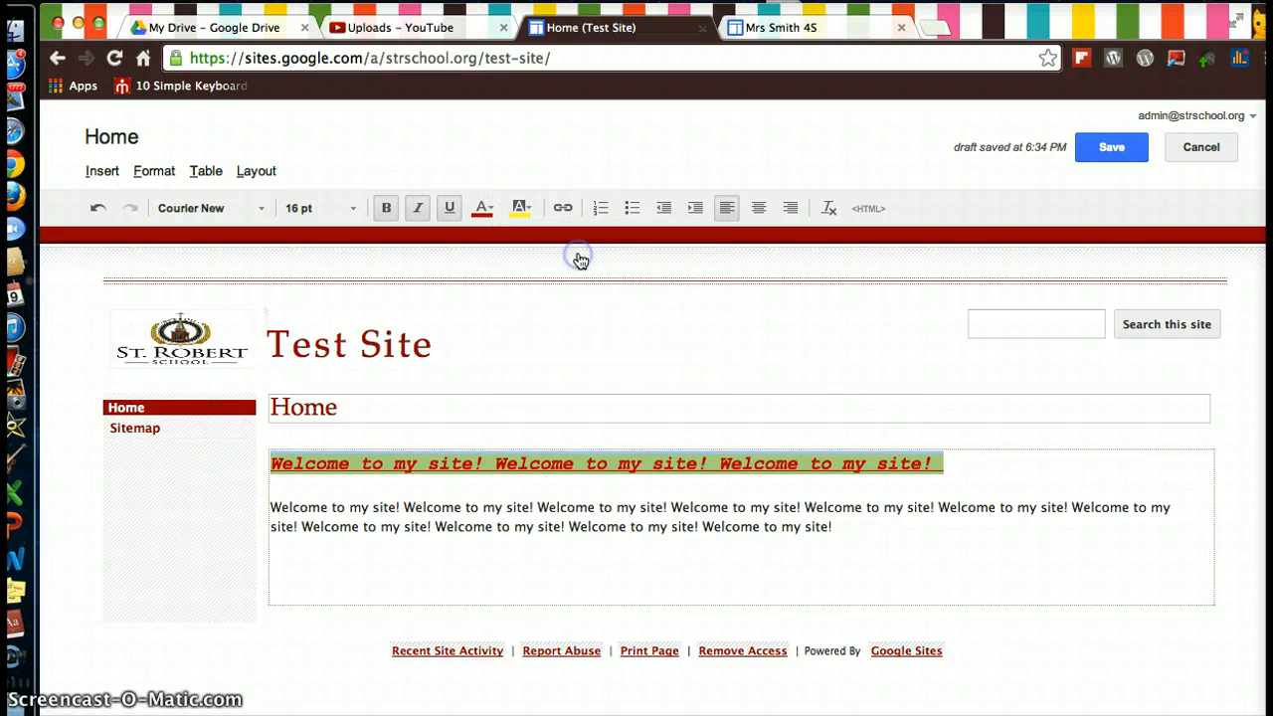
click(960, 467)
click(985, 471)
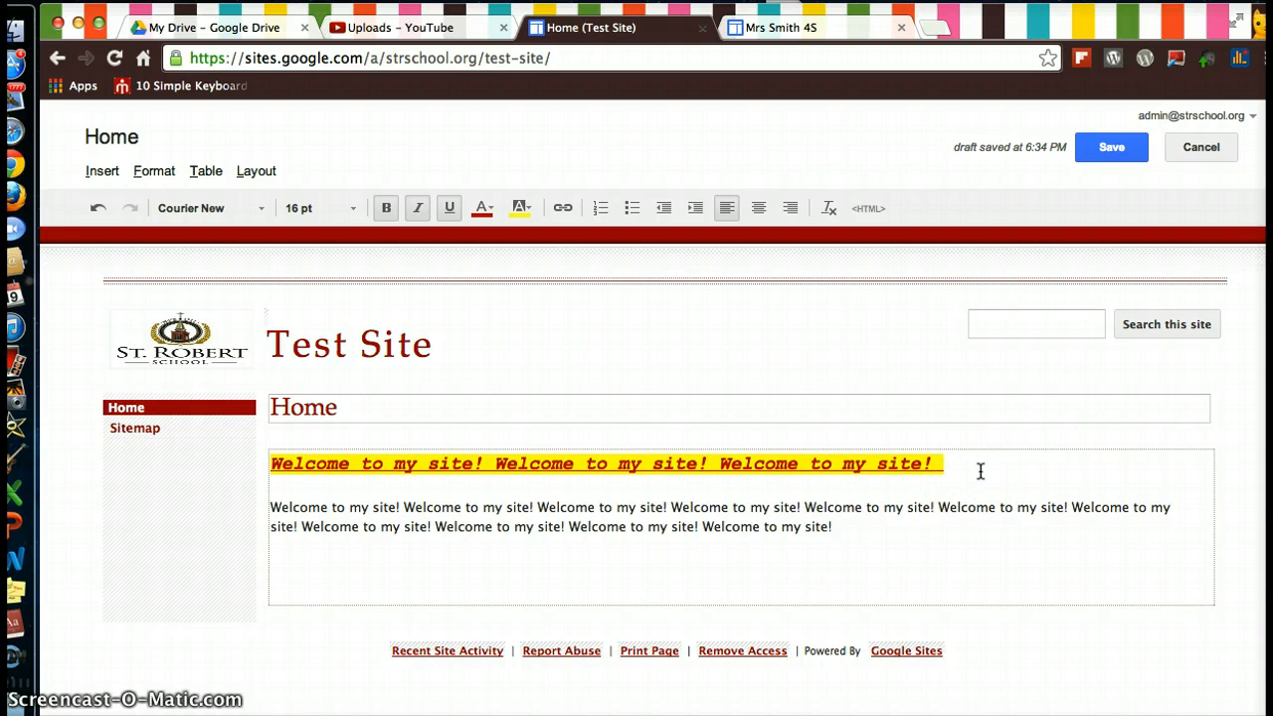
drag(945, 464, 272, 457)
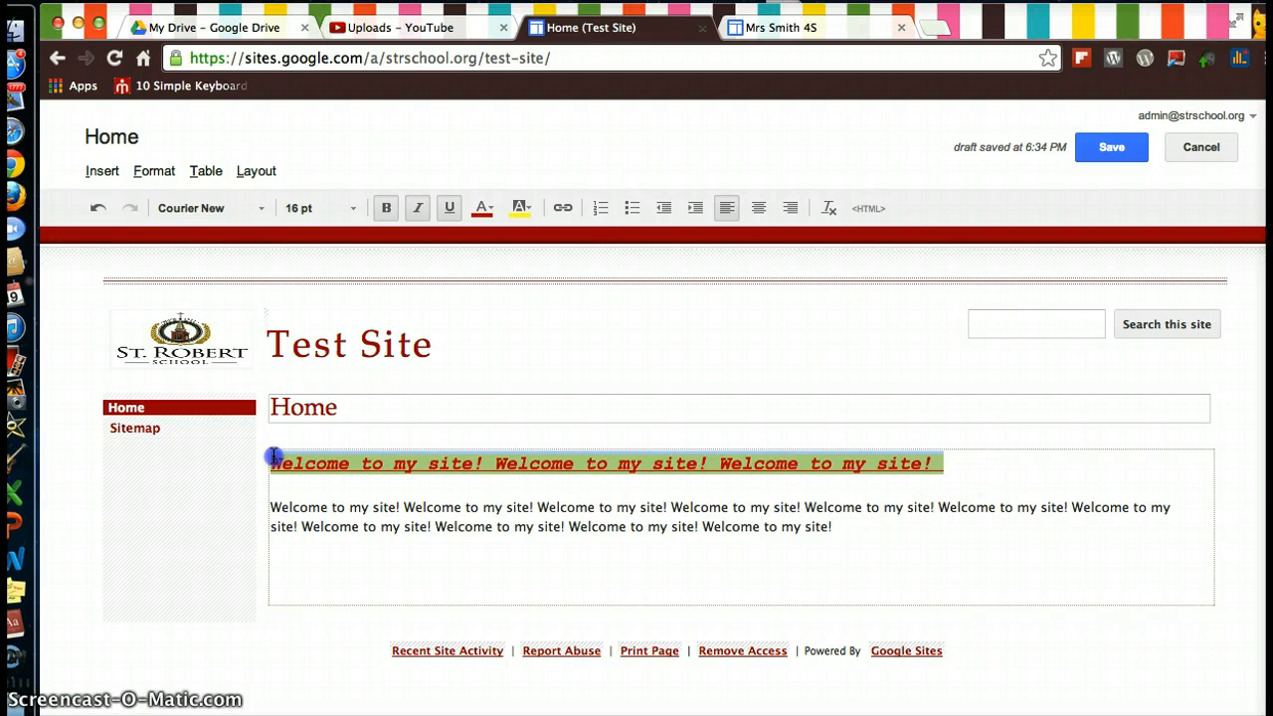
click(524, 209)
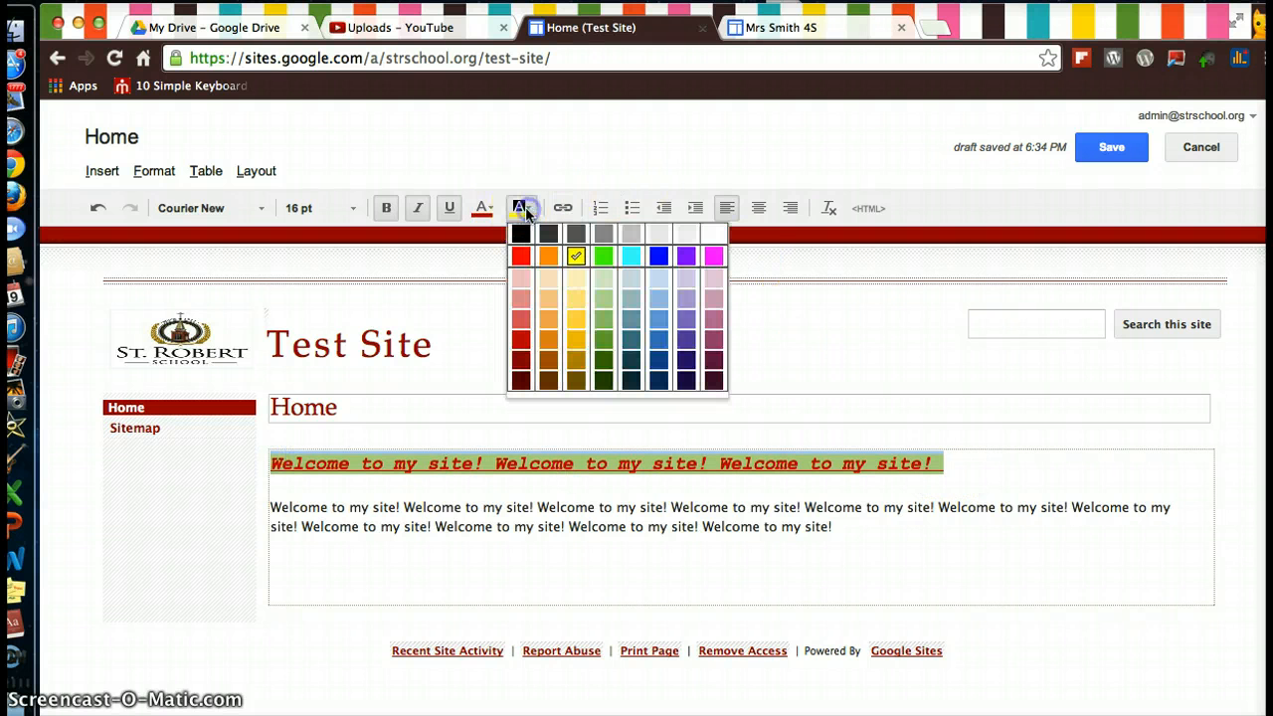
click(577, 258)
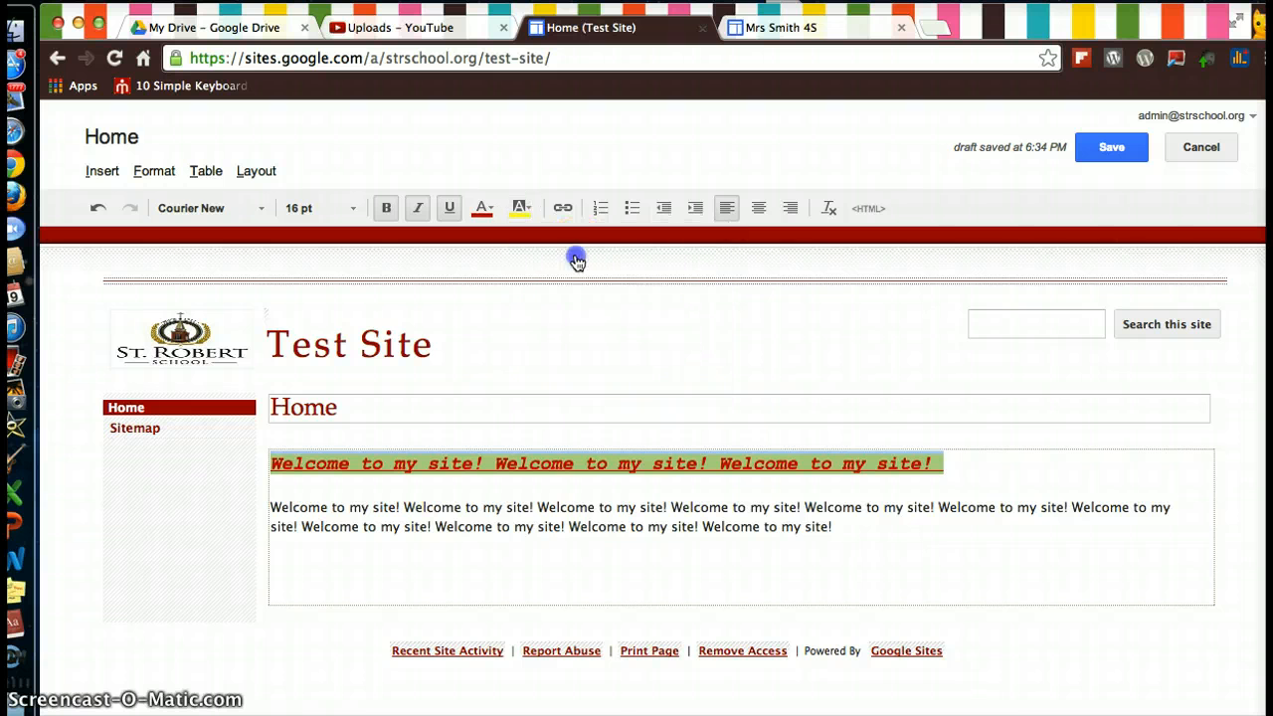
click(540, 488)
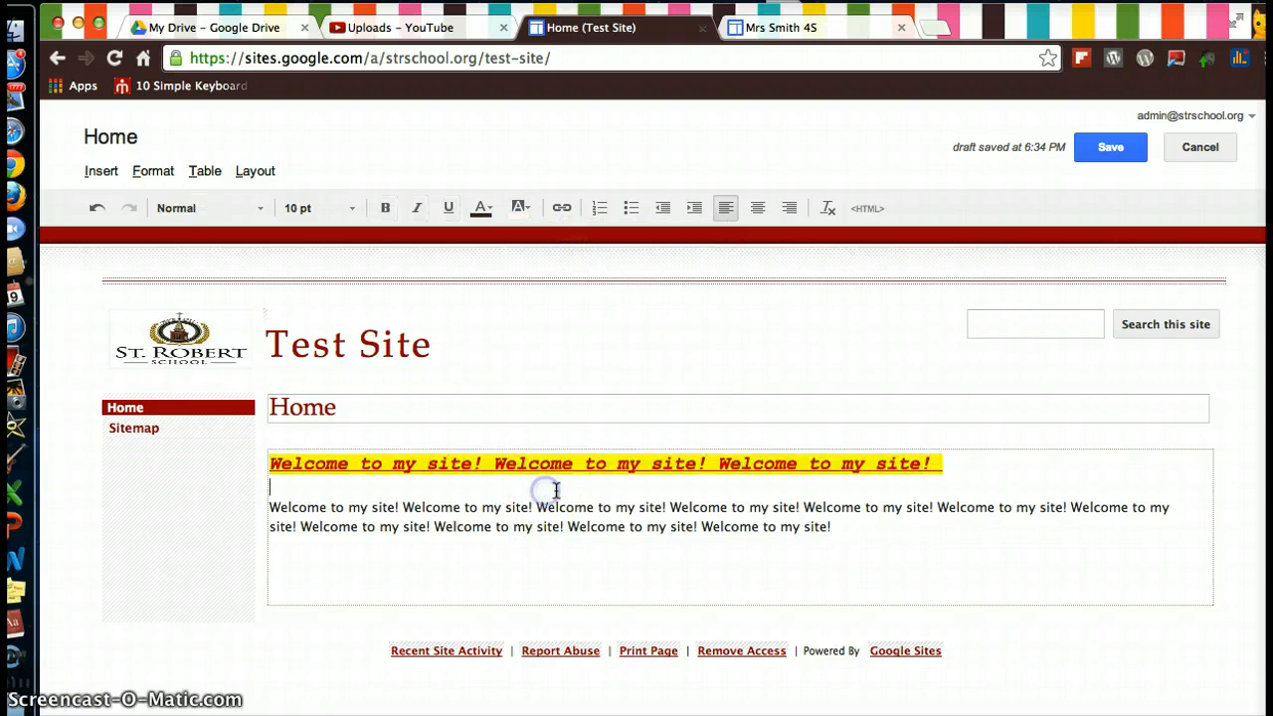
Replace the first line's yellow highlight with white
drag(946, 467, 269, 456)
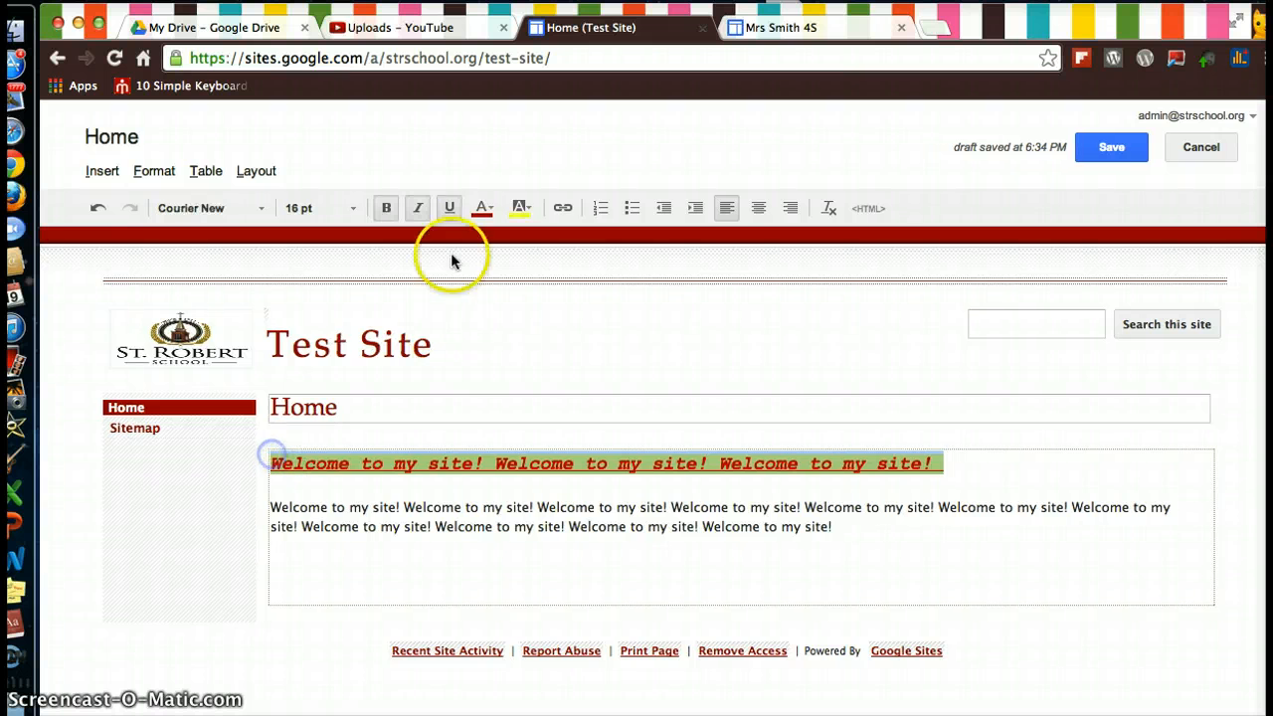
click(524, 204)
click(523, 203)
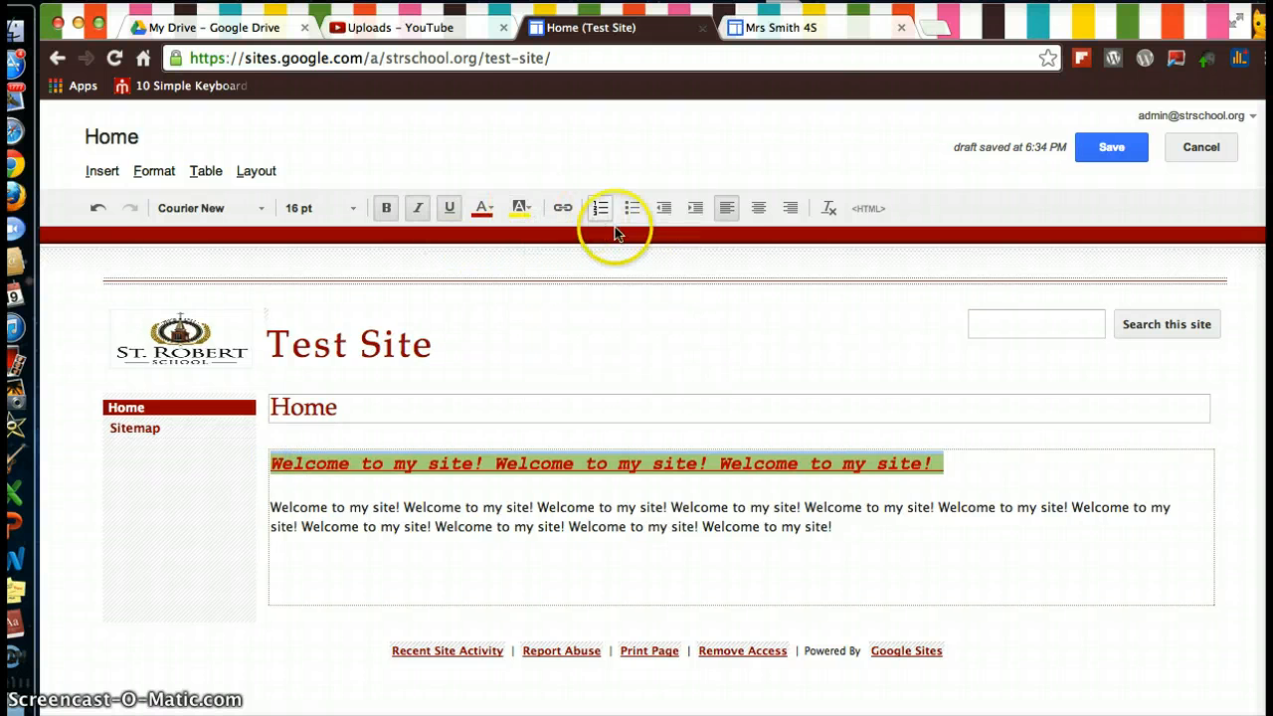
click(520, 208)
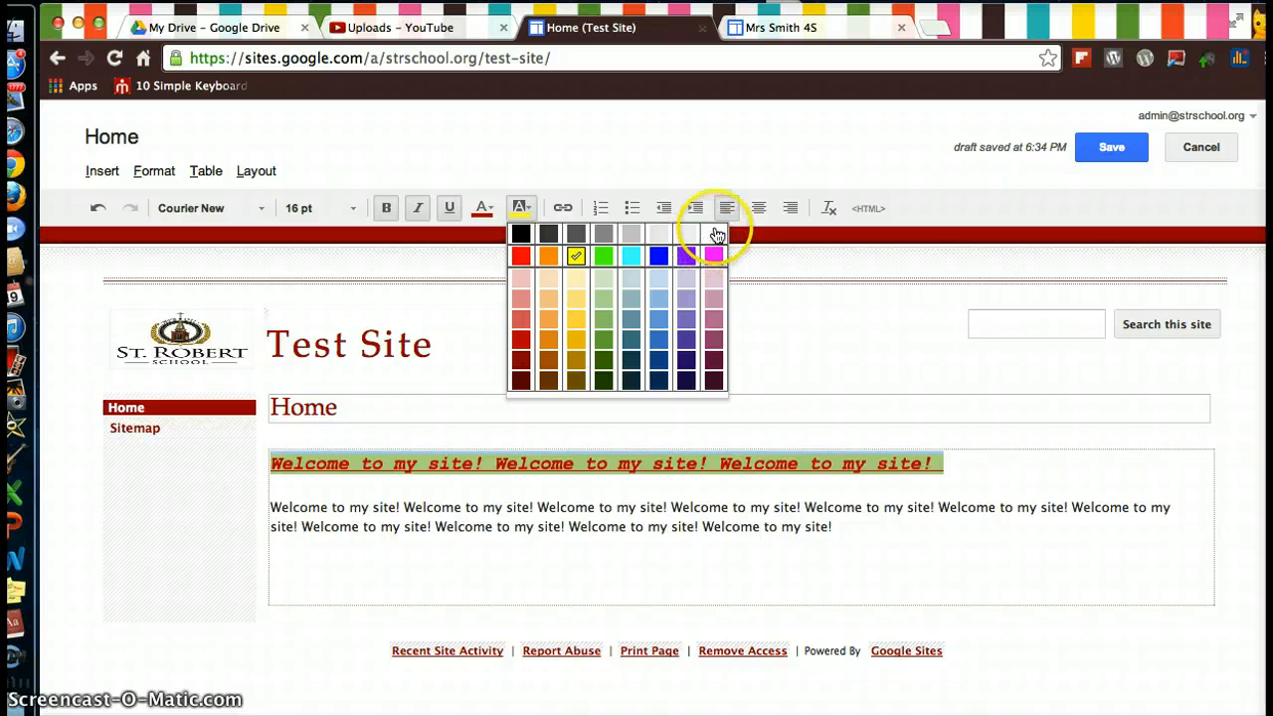
click(715, 235)
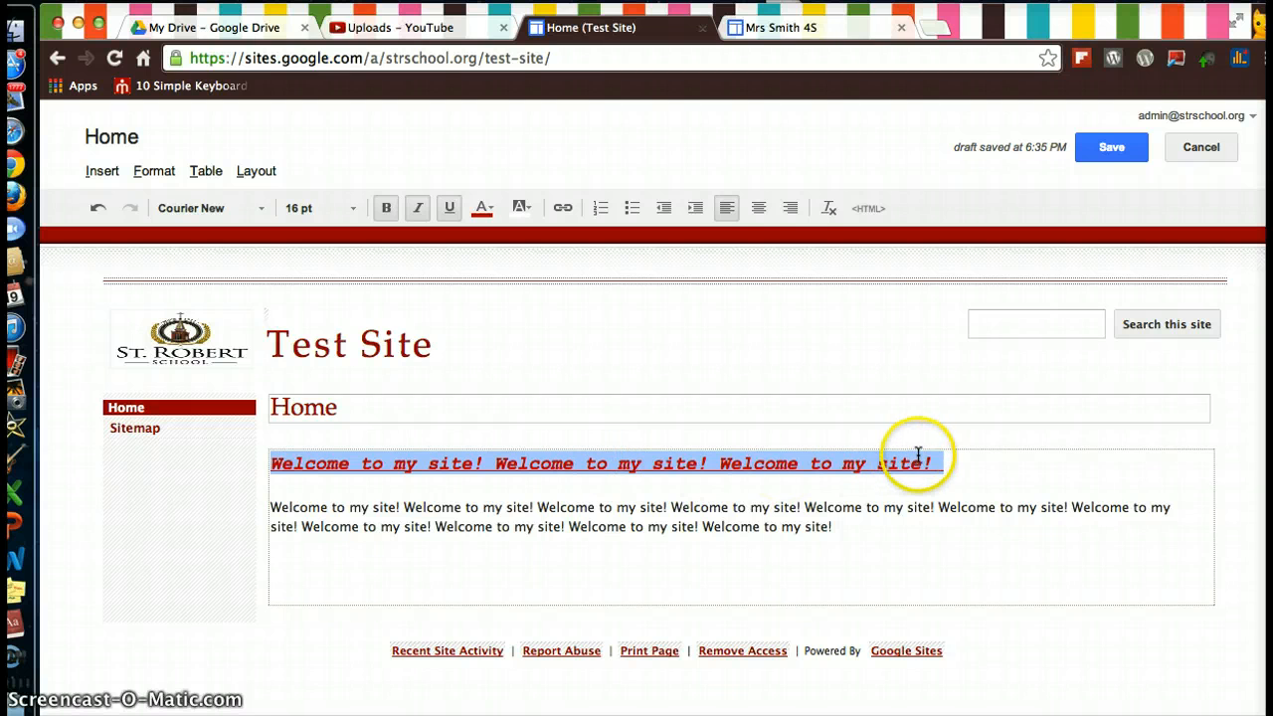
Try centring the first line of body text and return it to left alignment
click(757, 209)
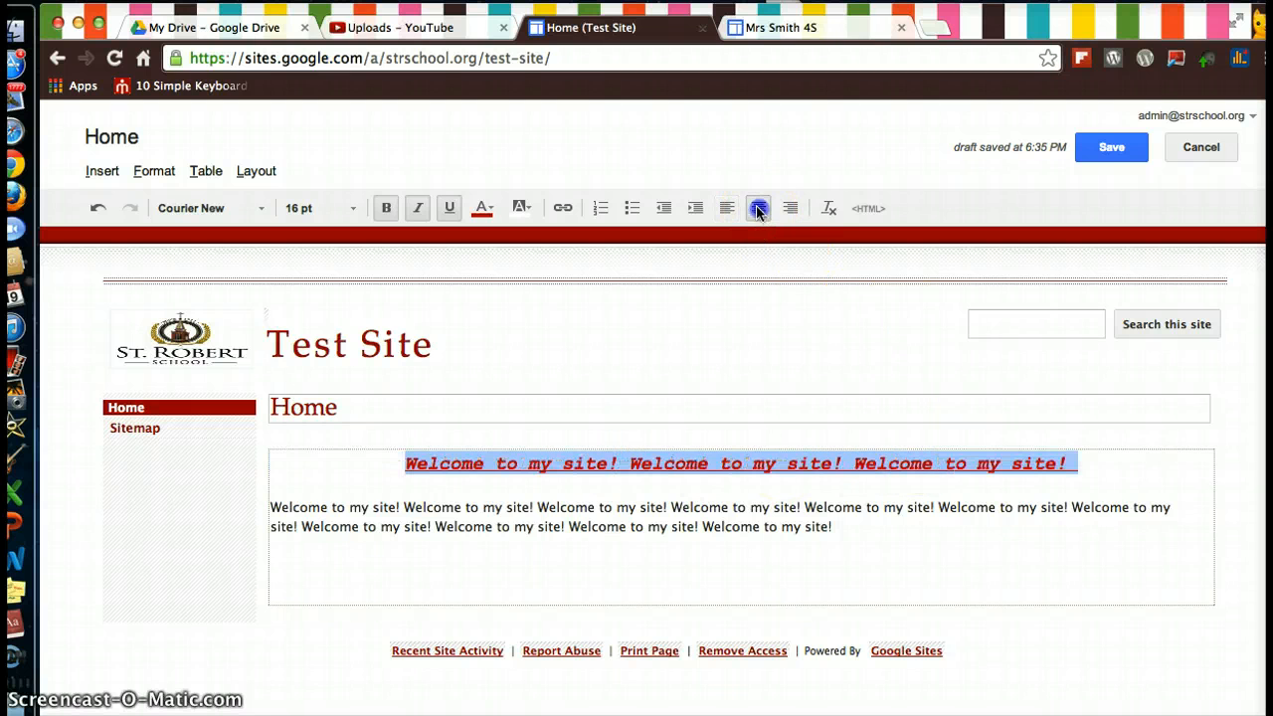
click(791, 208)
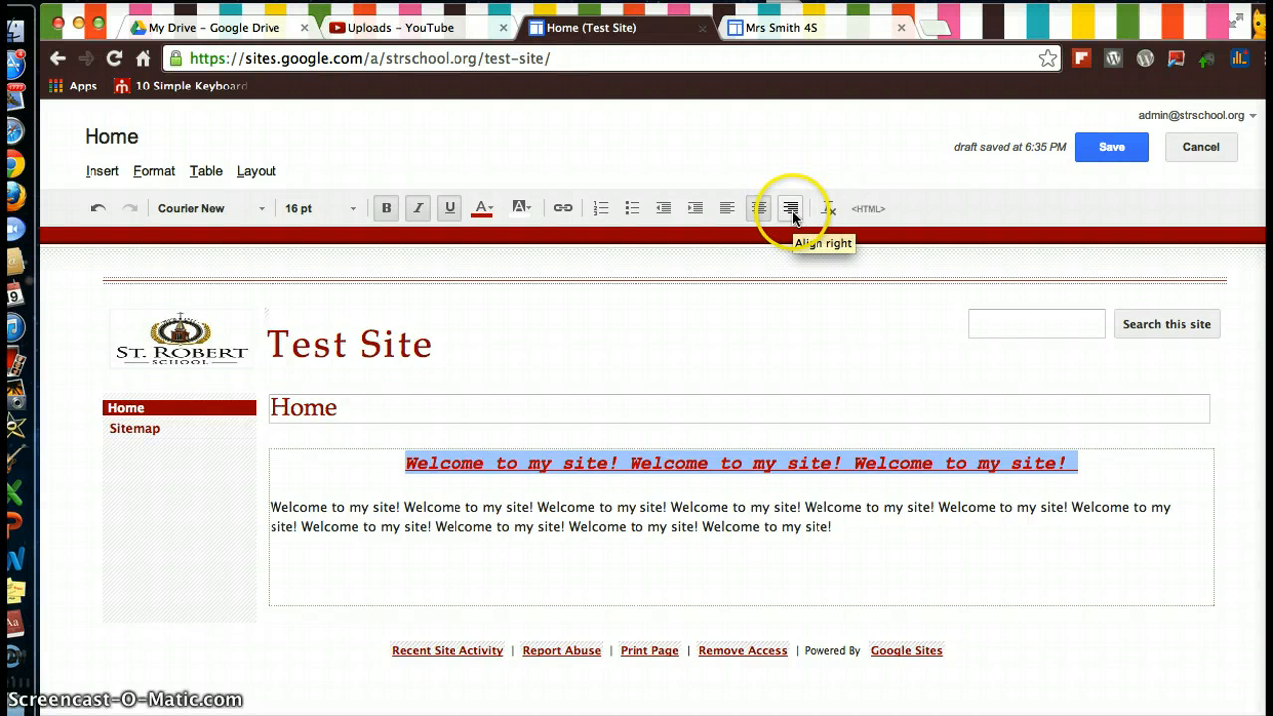
click(726, 208)
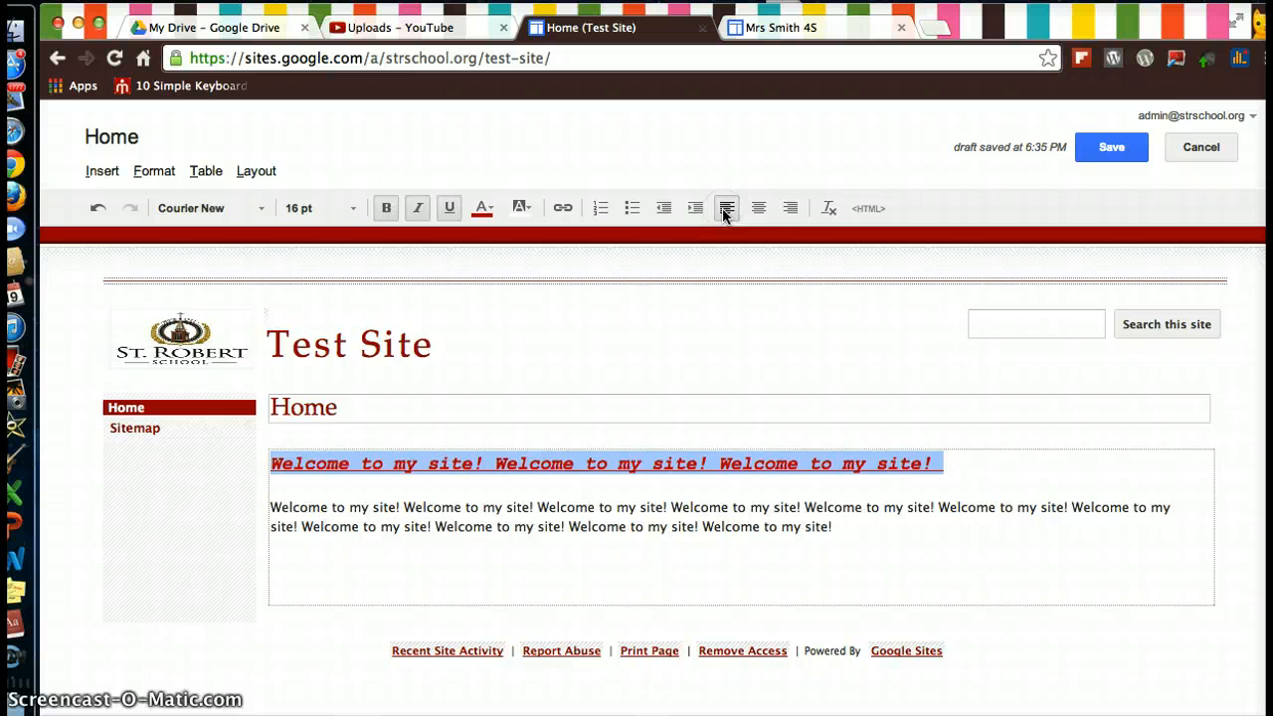
Enlarge the first line of body text to 18 pt and centre it
click(356, 209)
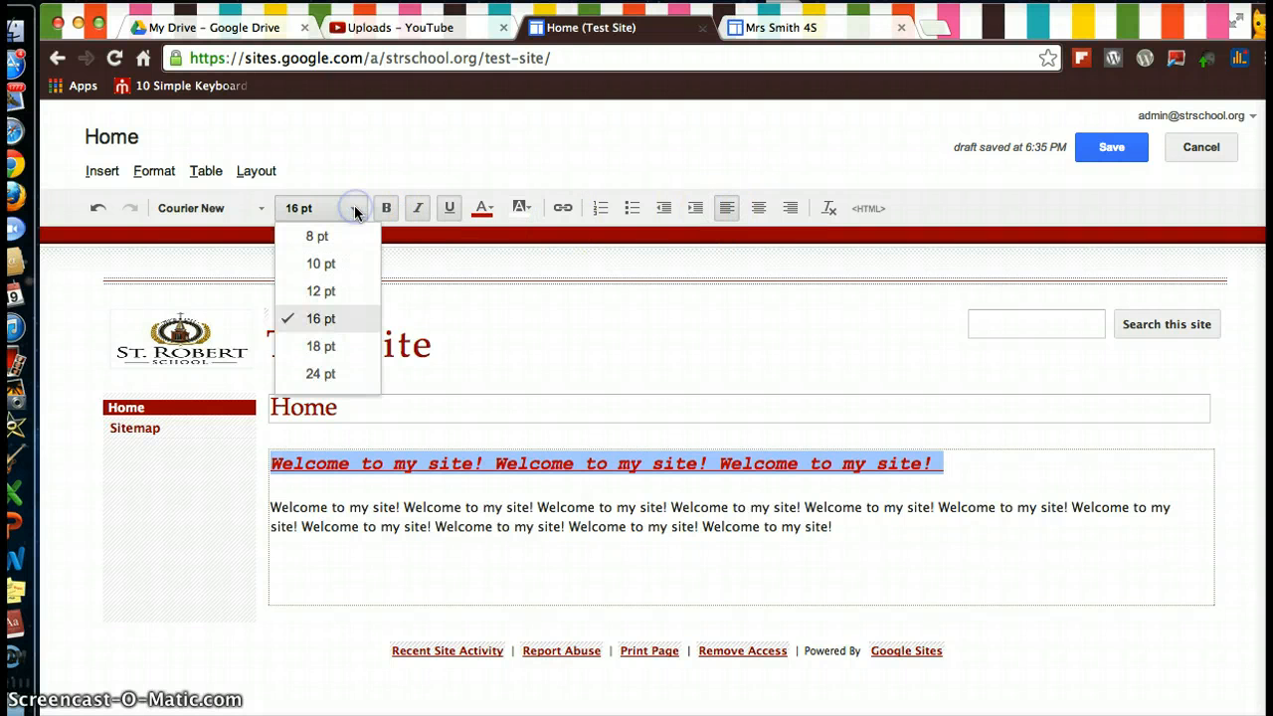
click(329, 345)
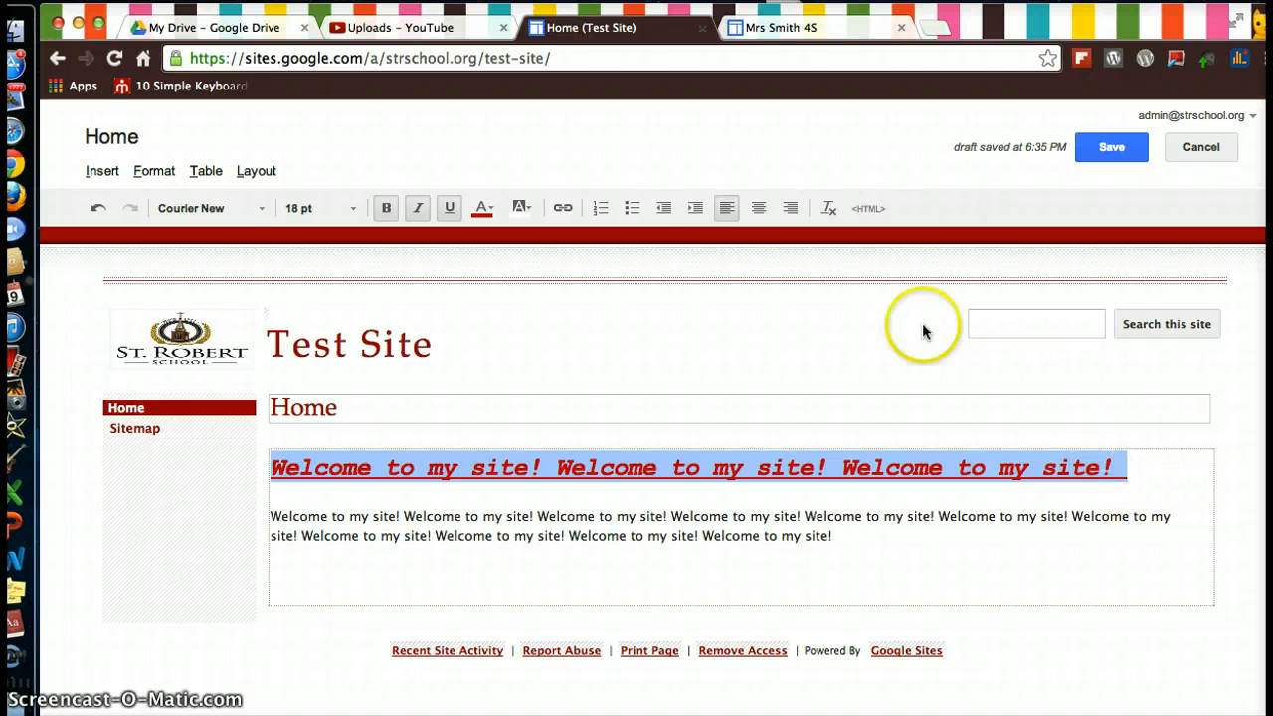
click(759, 210)
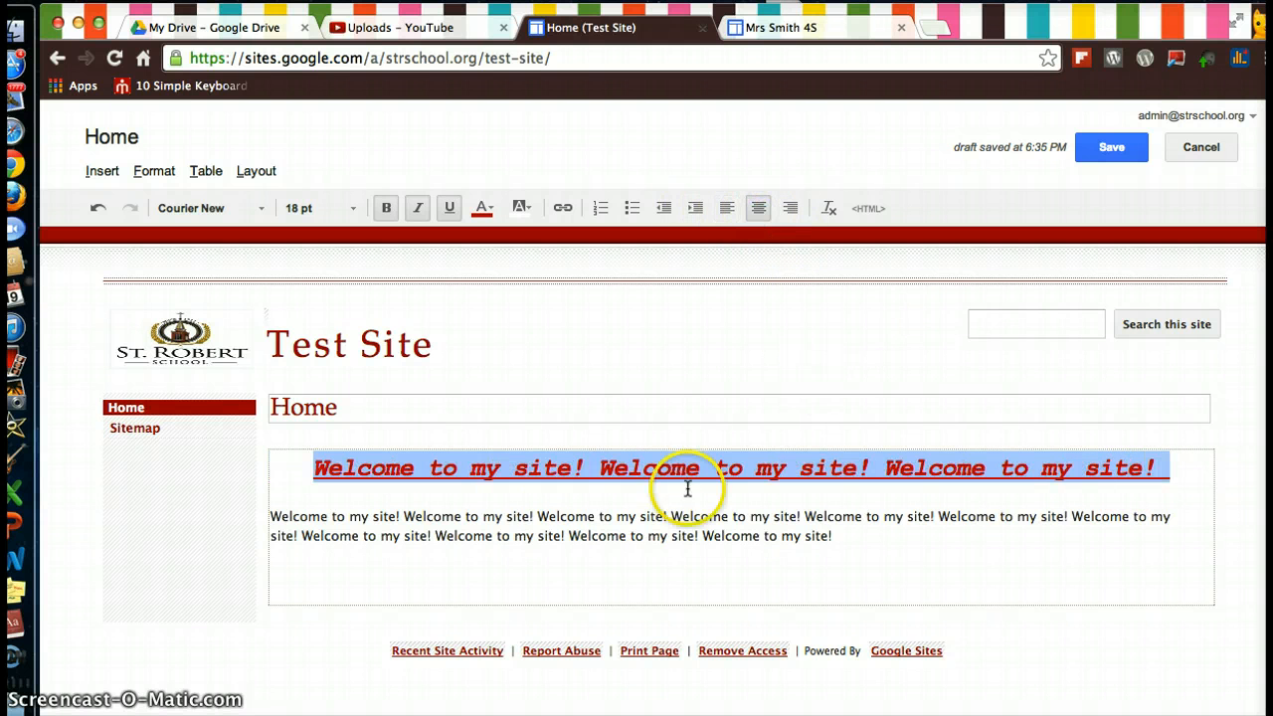
Break the plain paragraph after its third and fourth "Welcome to my site!" sentences to make two shorter lines above the remaining text
click(278, 516)
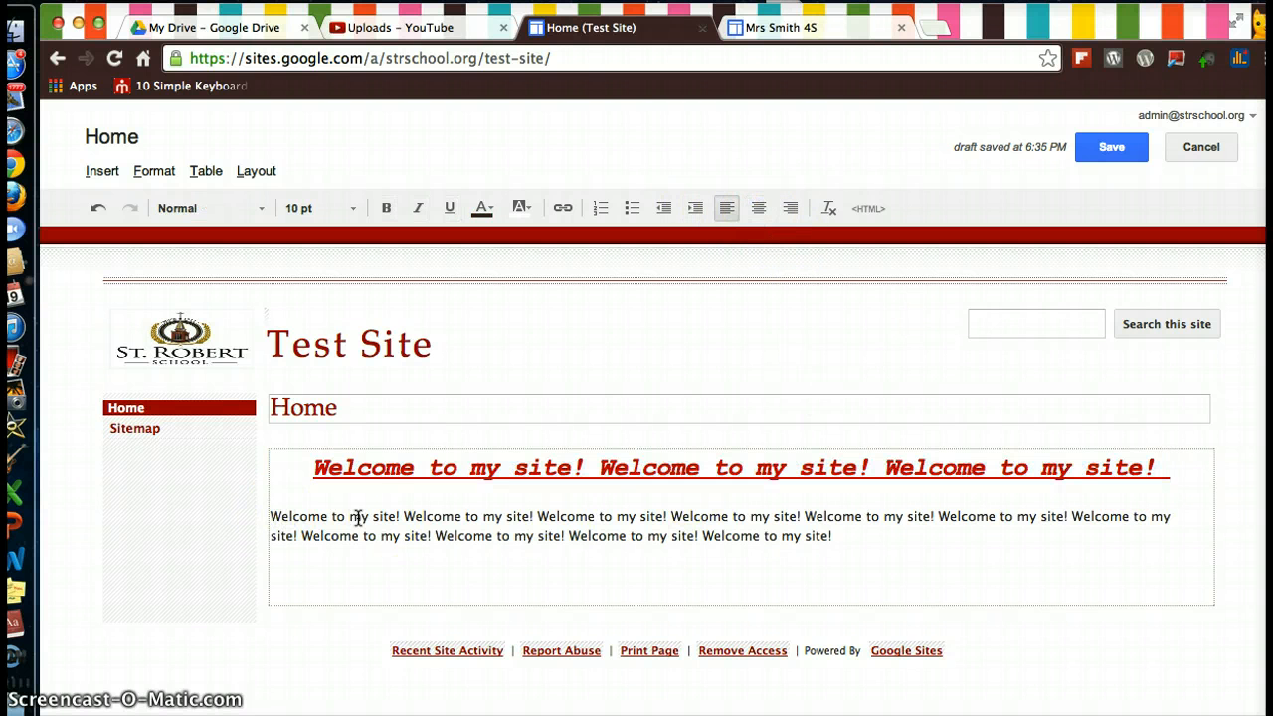
click(805, 516)
key(Return)
click(671, 516)
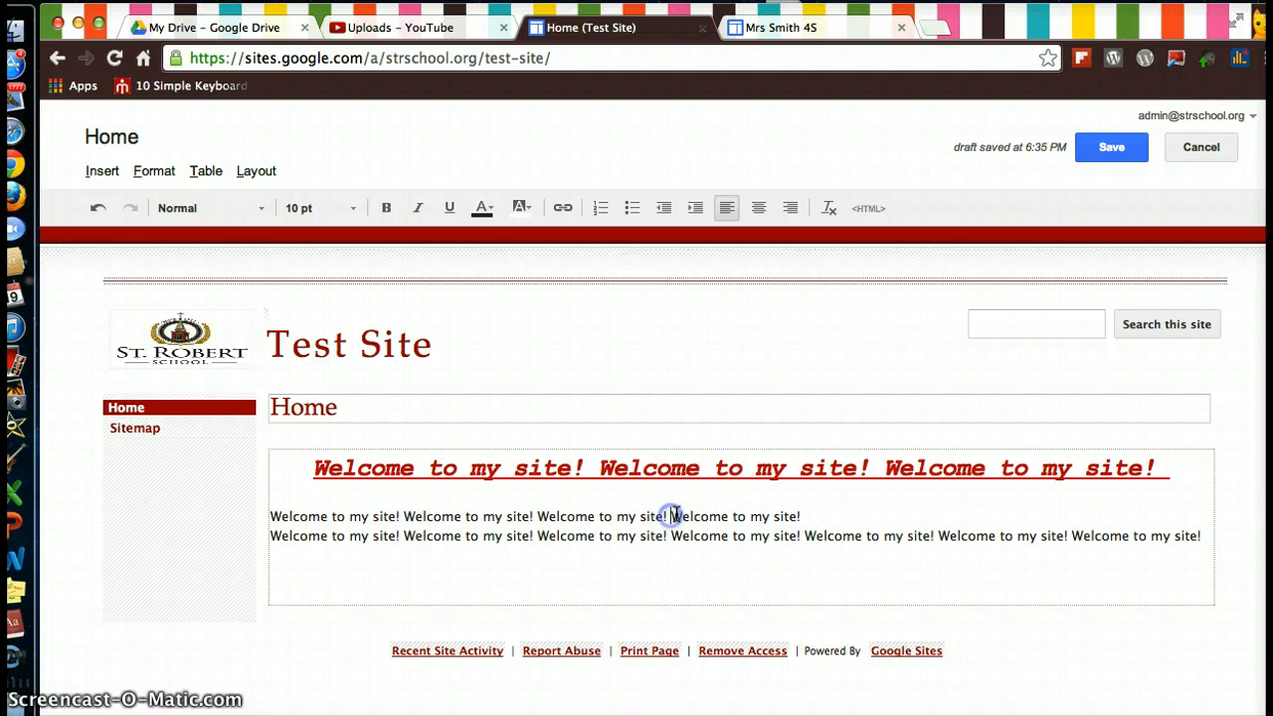
key(Return)
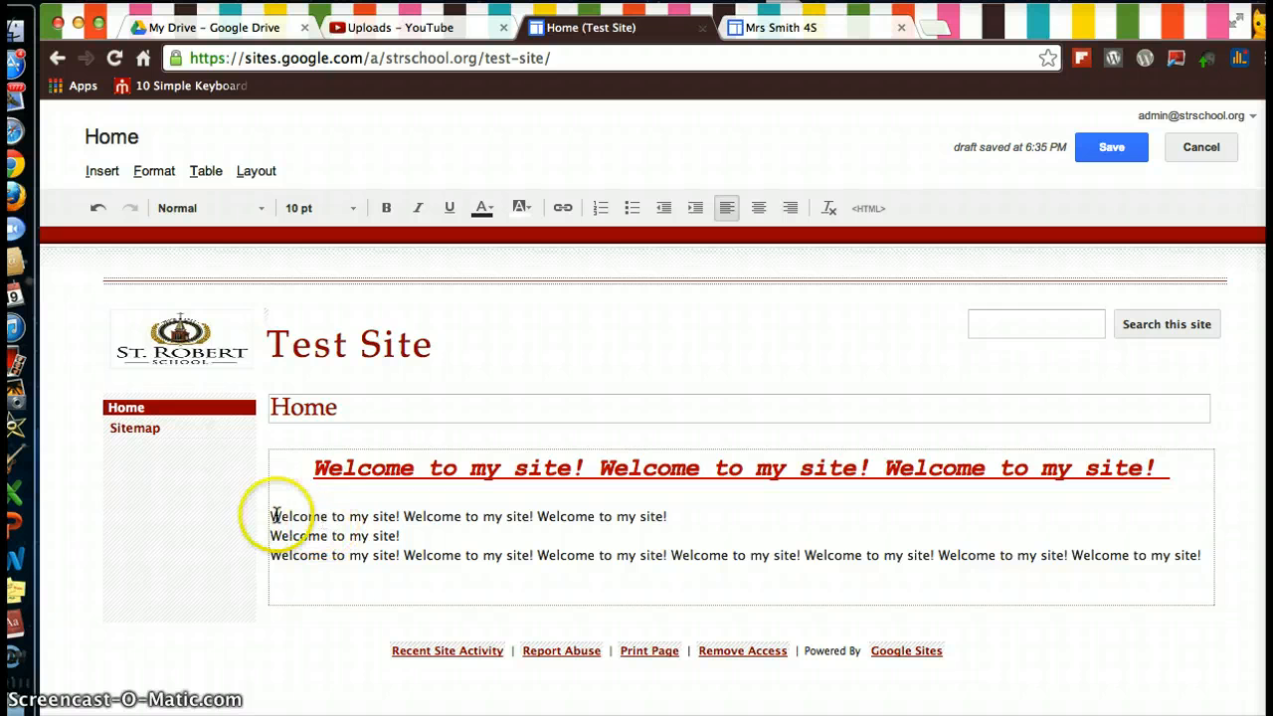
Centre the two short plain lines beneath the red first line
drag(271, 516, 401, 518)
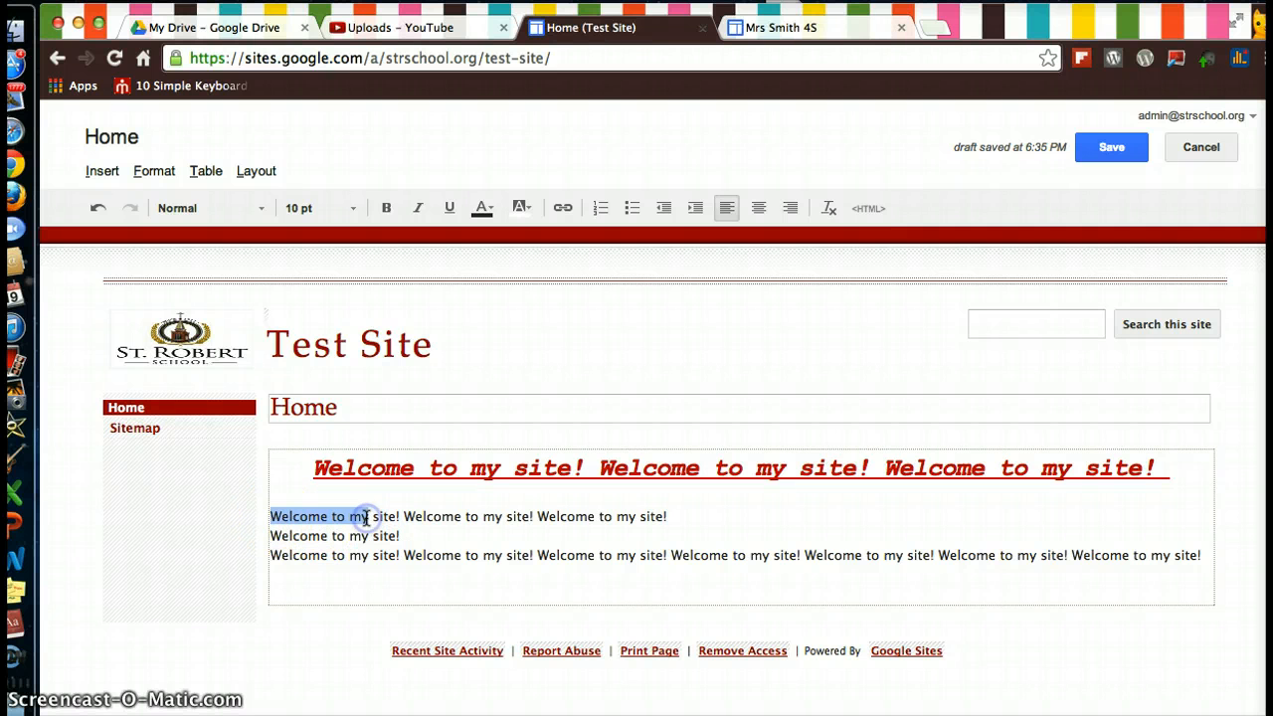
click(366, 518)
triple_click(467, 516)
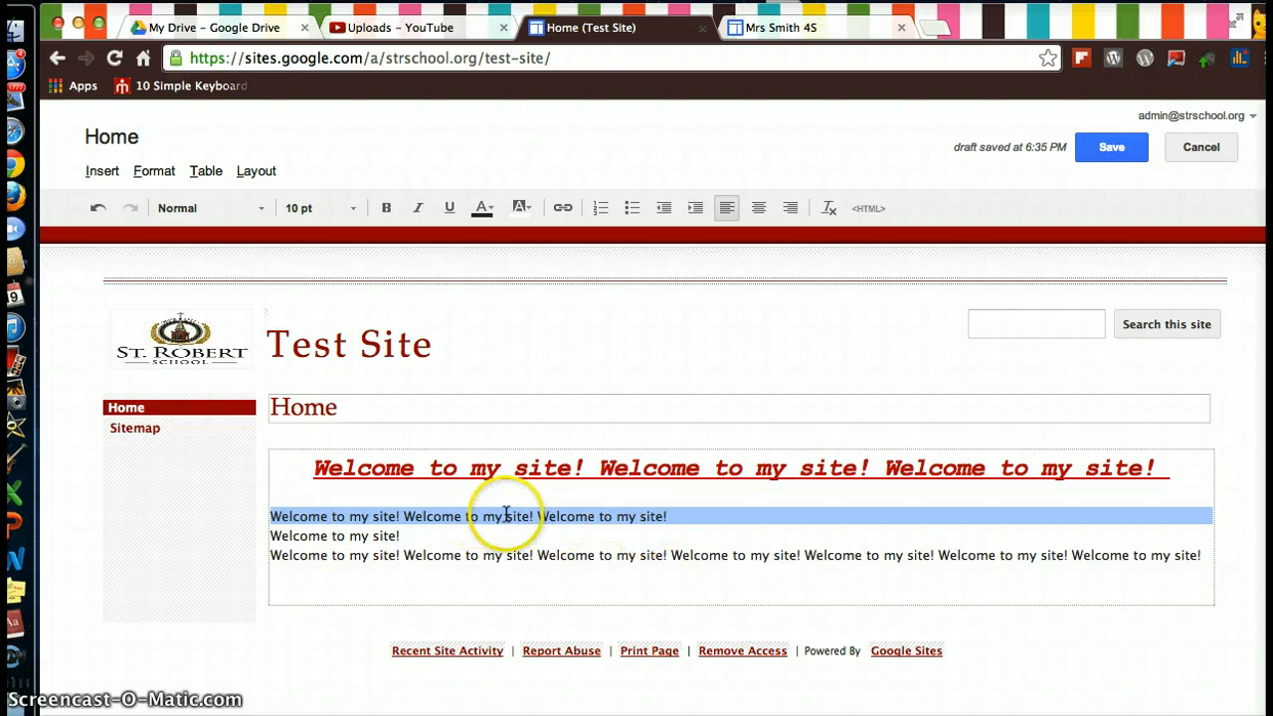
click(756, 211)
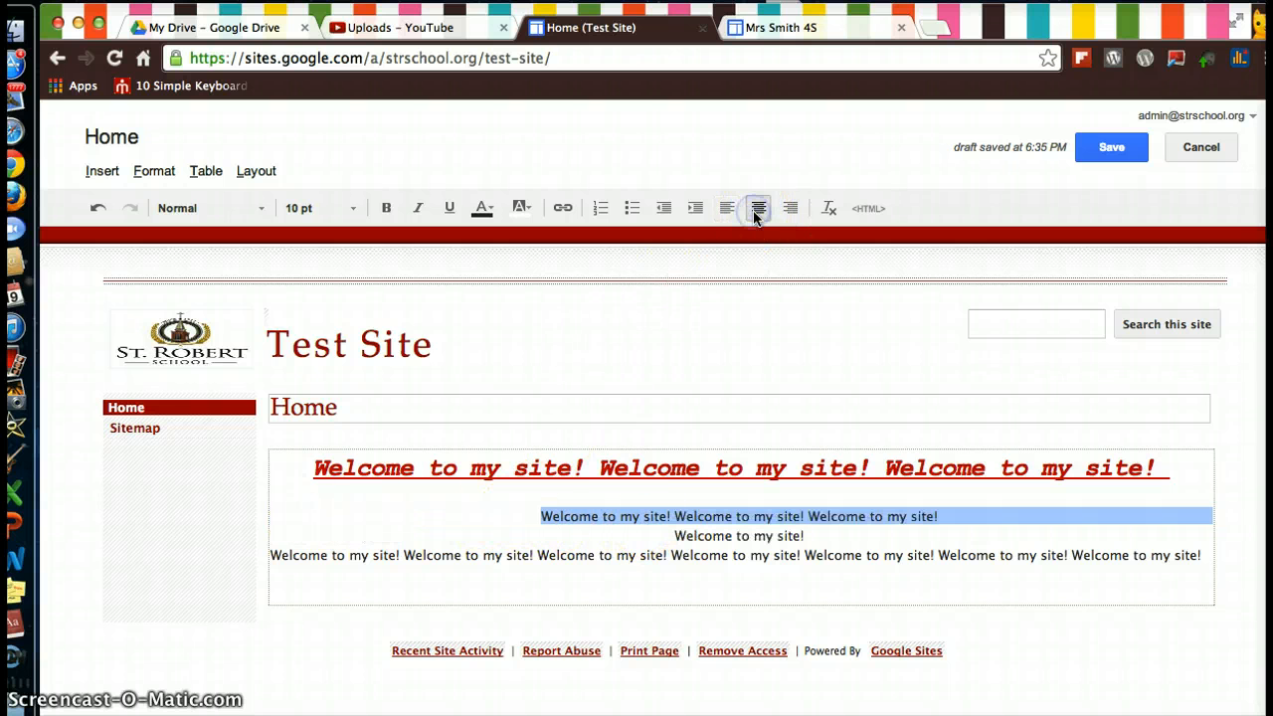
Colour the short line of three welcome sentences in the darkest green and deselect it
click(487, 208)
click(565, 380)
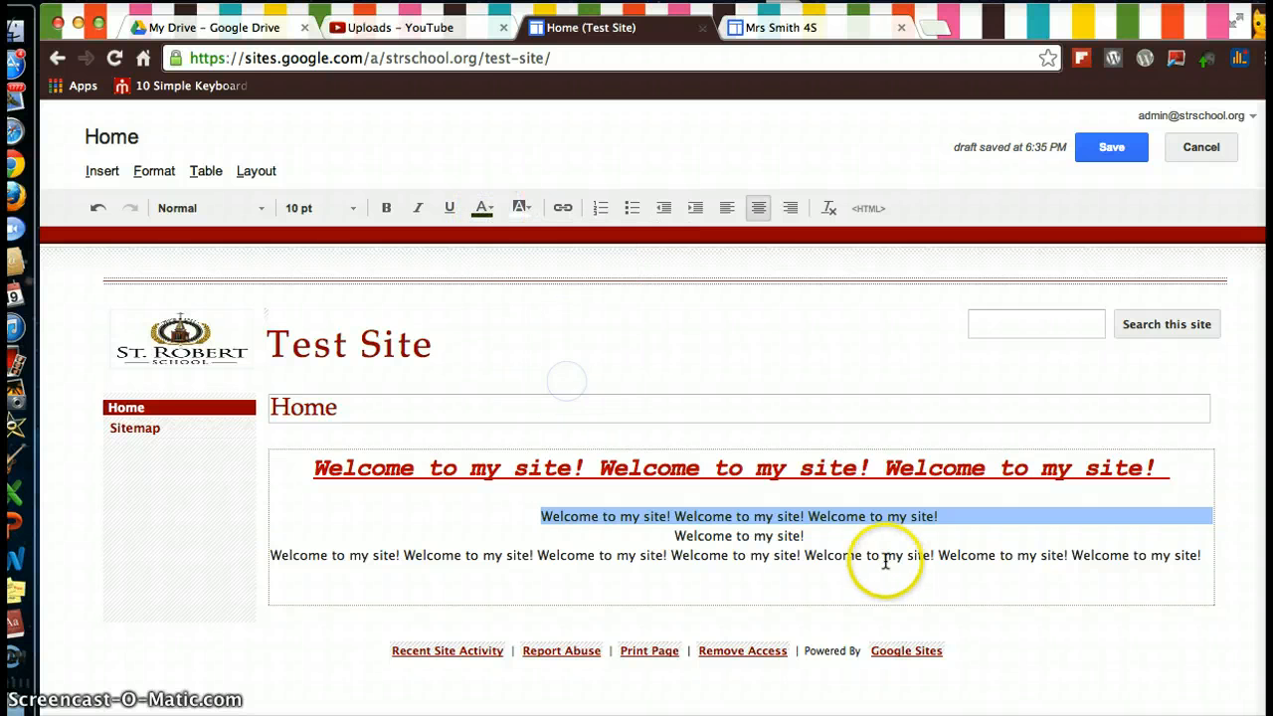
click(881, 538)
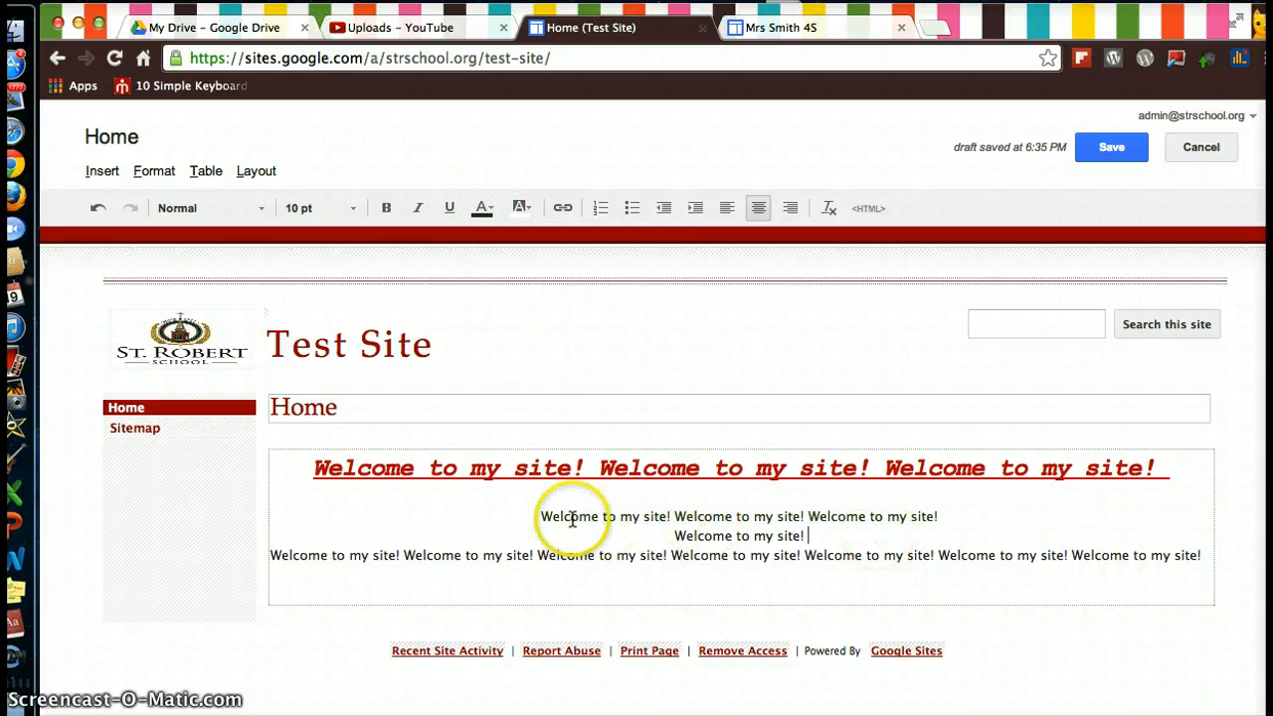
Make both short centred lines bold in dark green, one shade lighter than the darkest, and save the page
drag(540, 516, 931, 532)
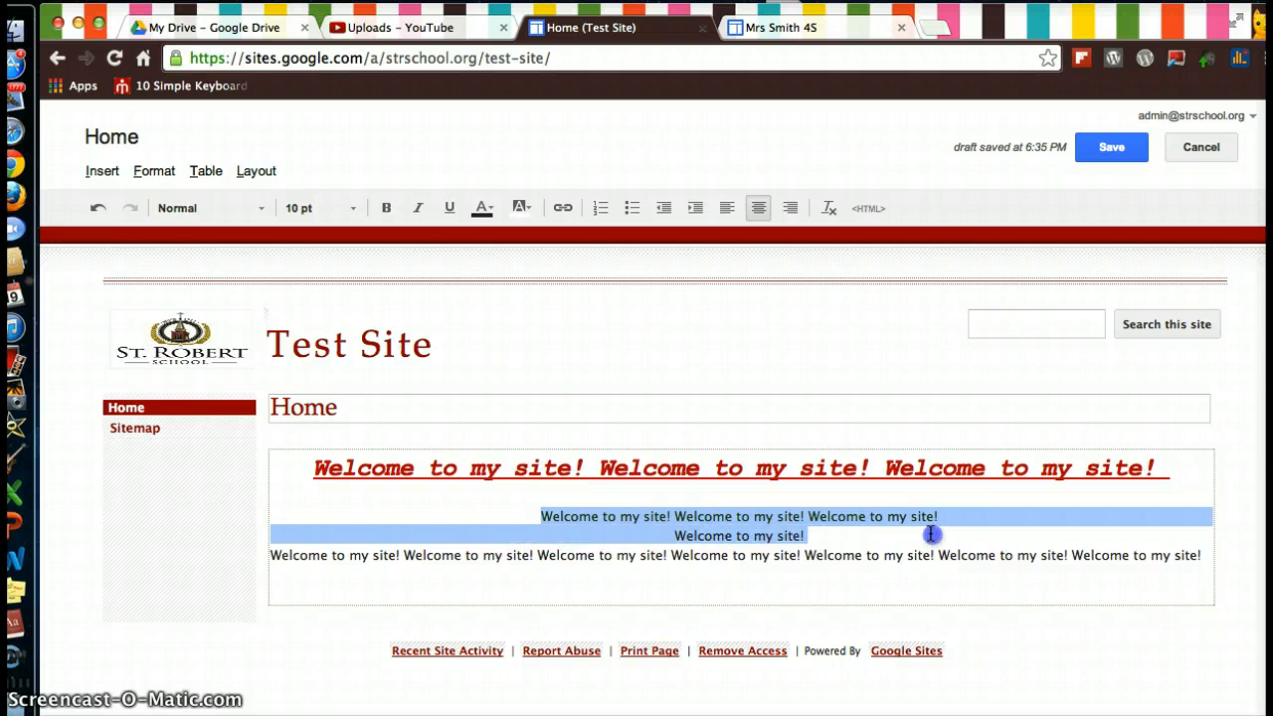
click(485, 209)
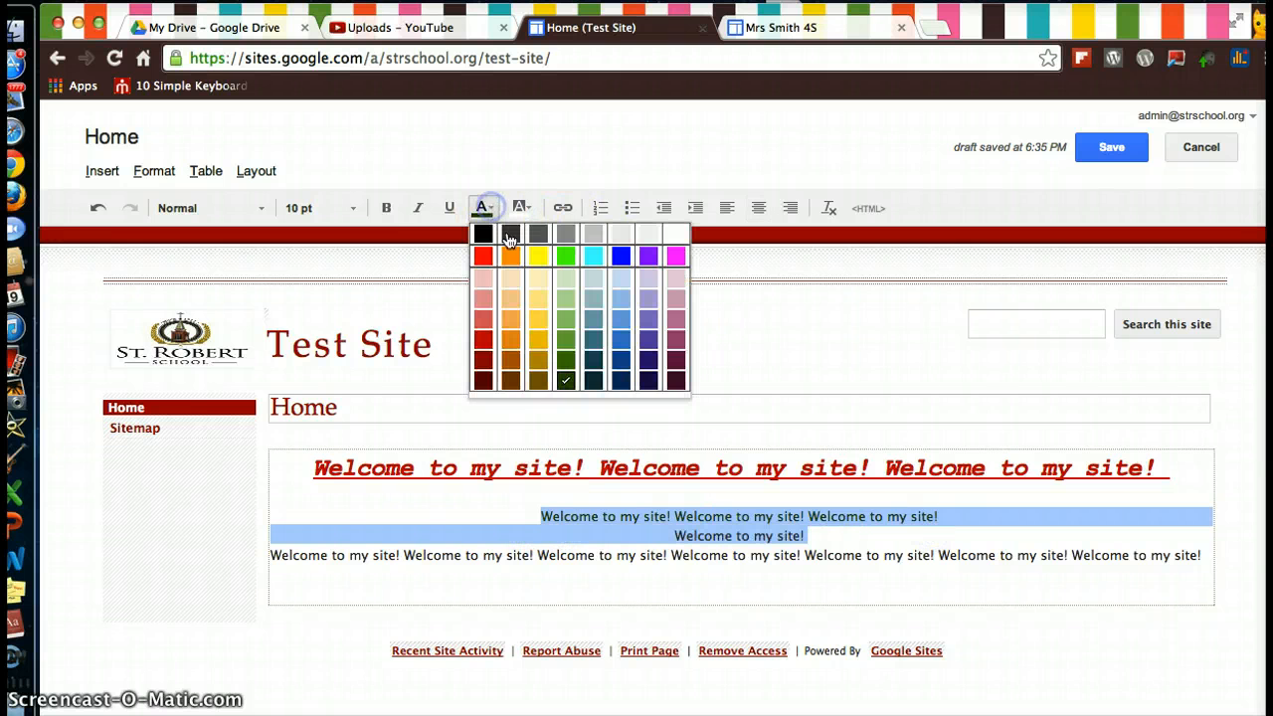
click(567, 366)
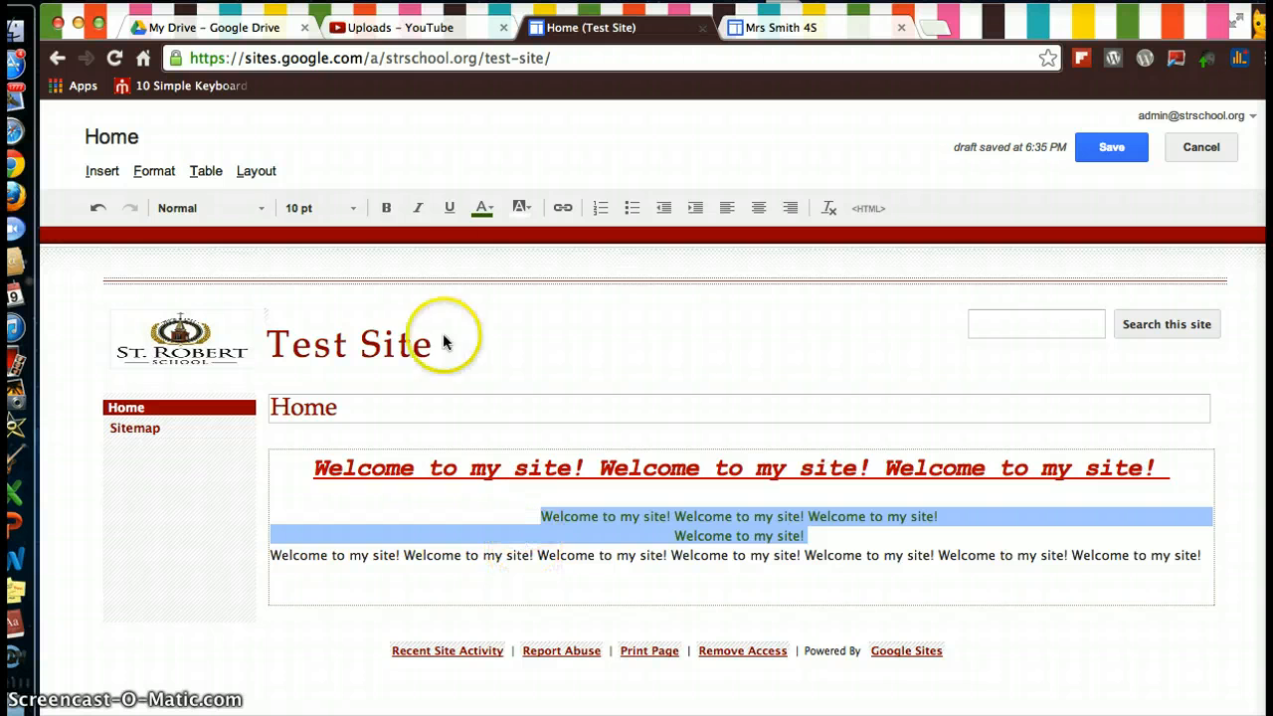
click(387, 208)
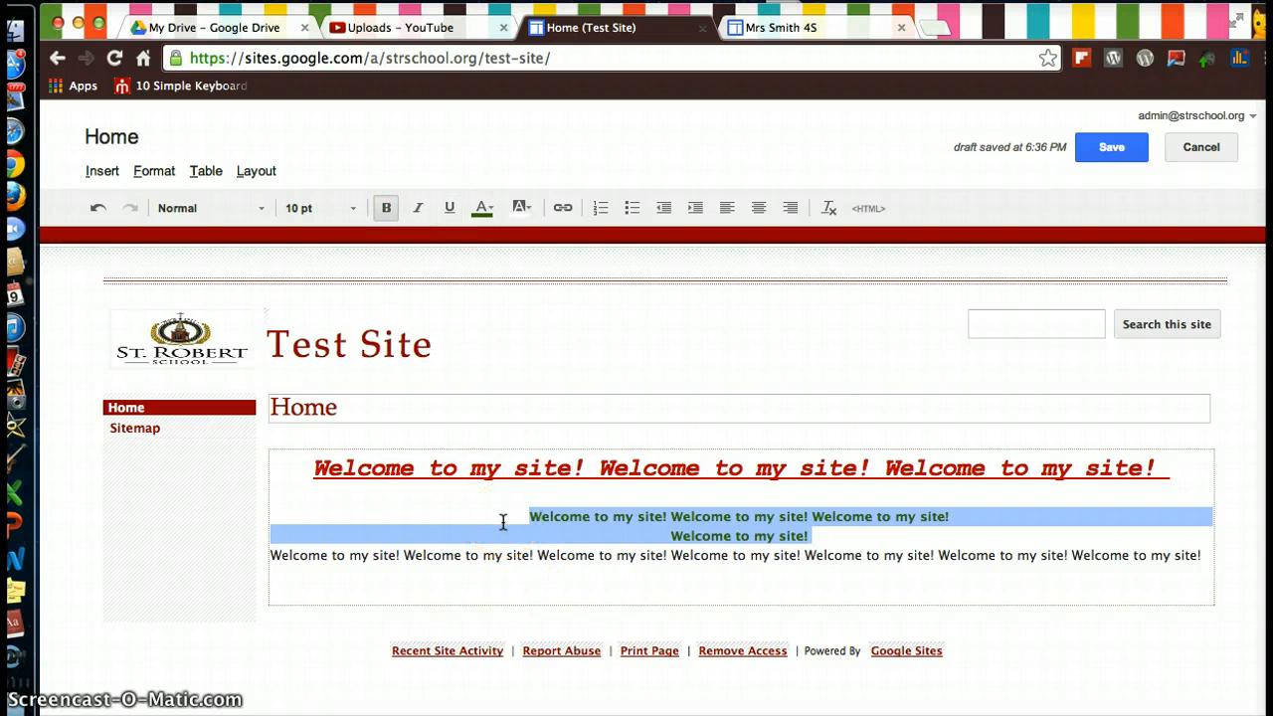
click(1111, 148)
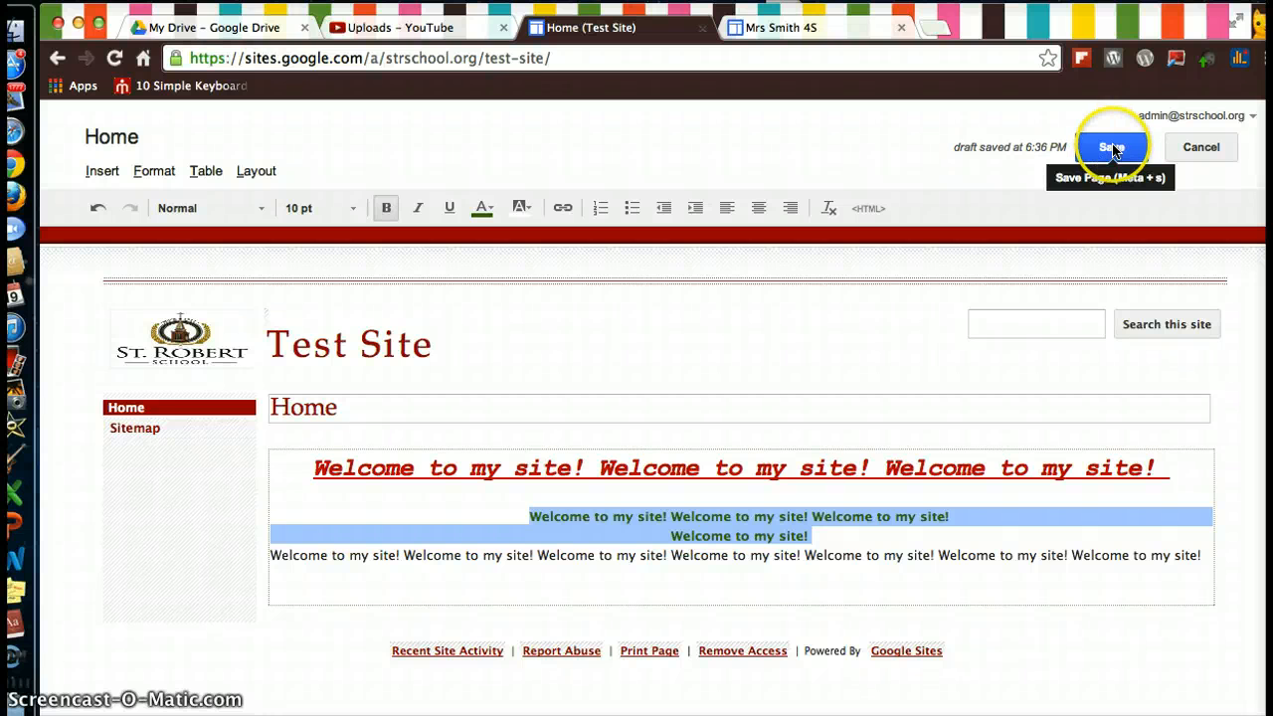